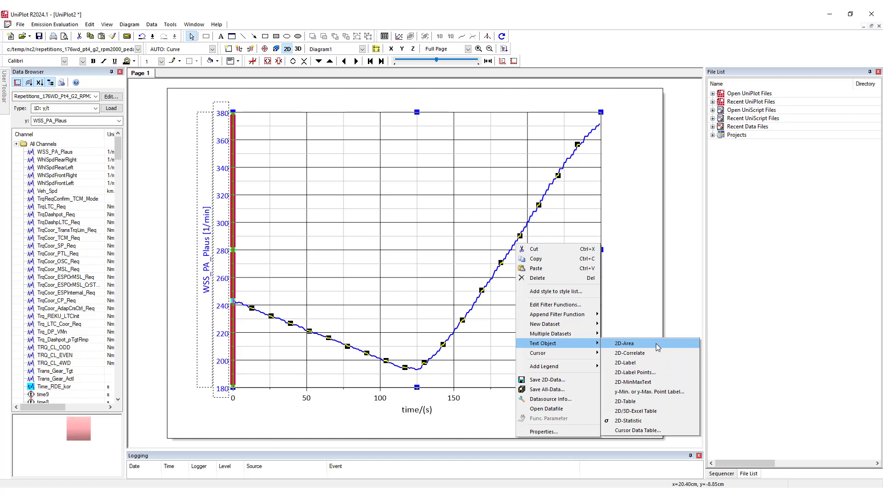
Add a 2D-Area text object for the WSS_PA_Plaus curve and turn on the dataset's fill color down to the y-base value
left_click(657, 348)
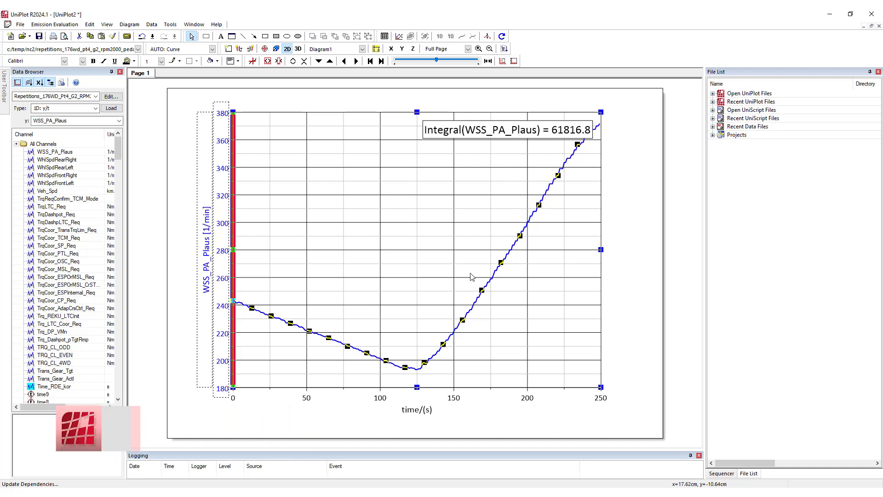
double_click(509, 254)
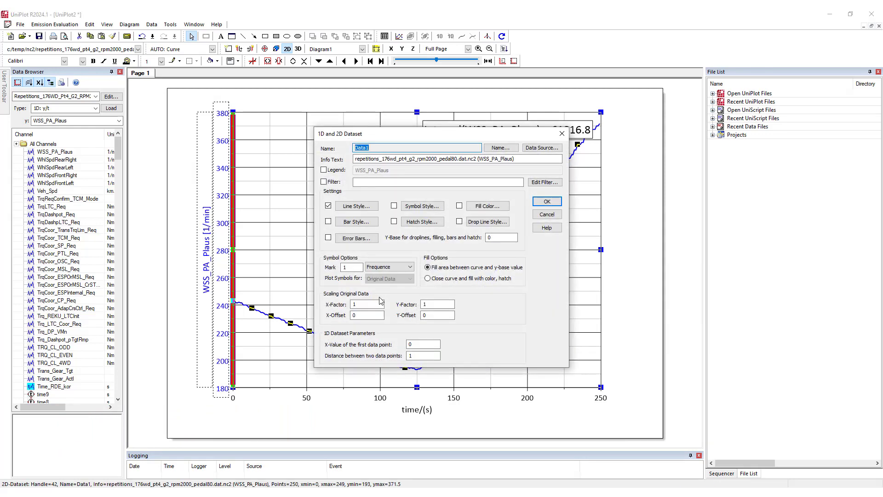
left_click(459, 206)
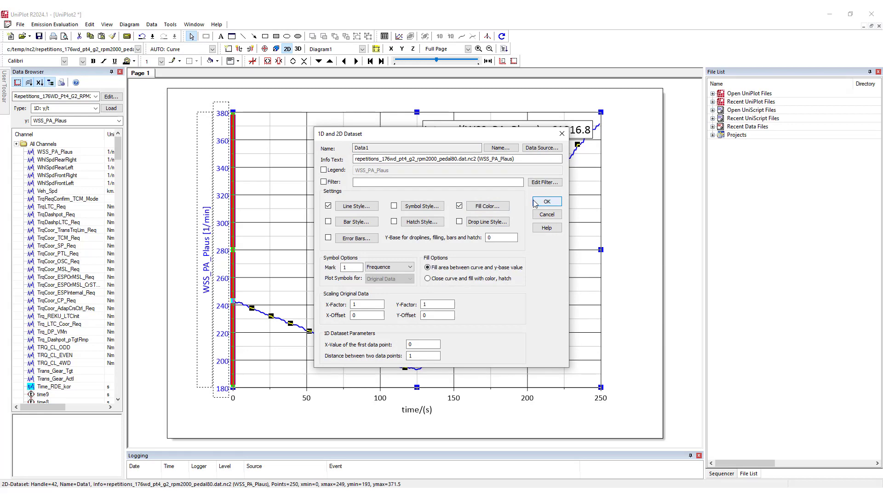
left_click(539, 202)
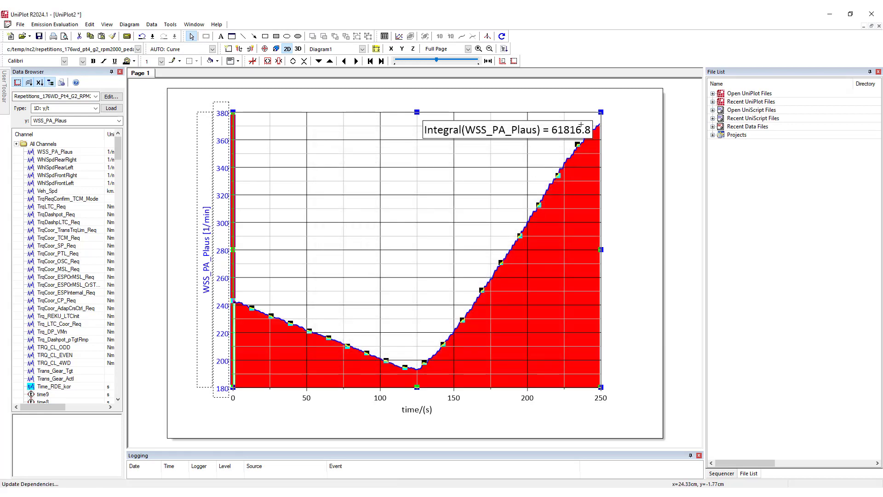
Set the font color of the integral text object to red
double_click(562, 130)
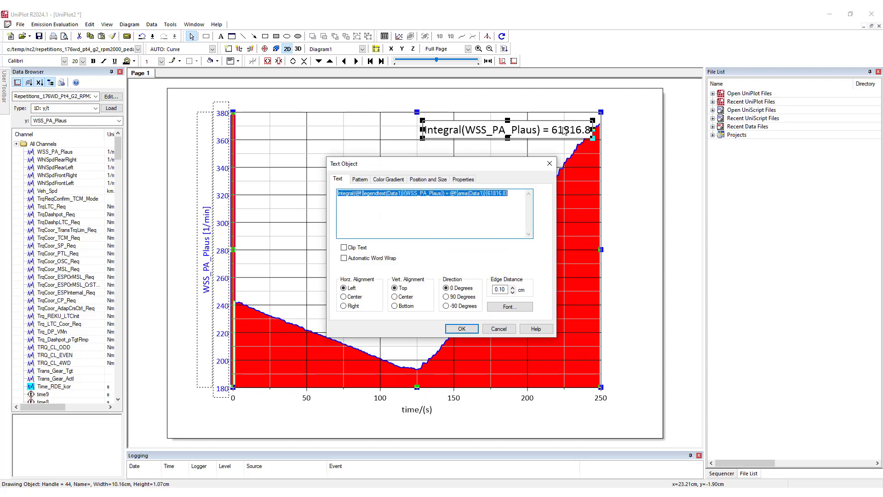
left_click(505, 309)
left_click(404, 294)
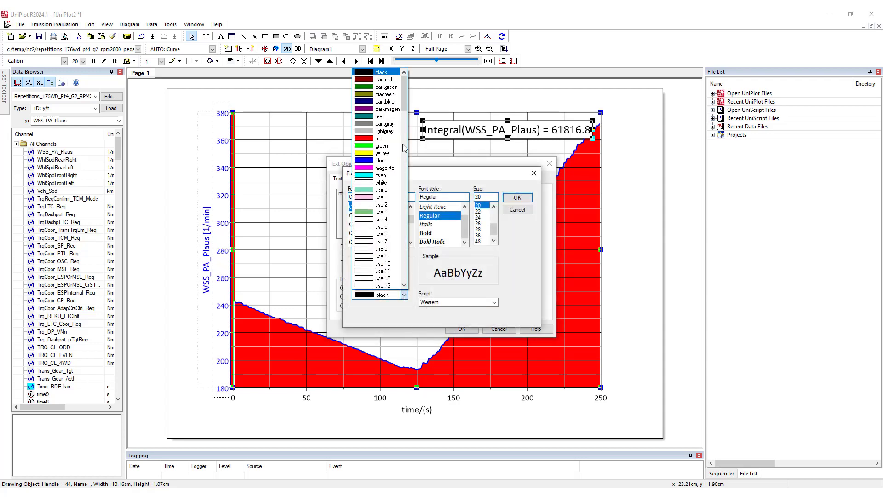
left_click(388, 140)
left_click(518, 198)
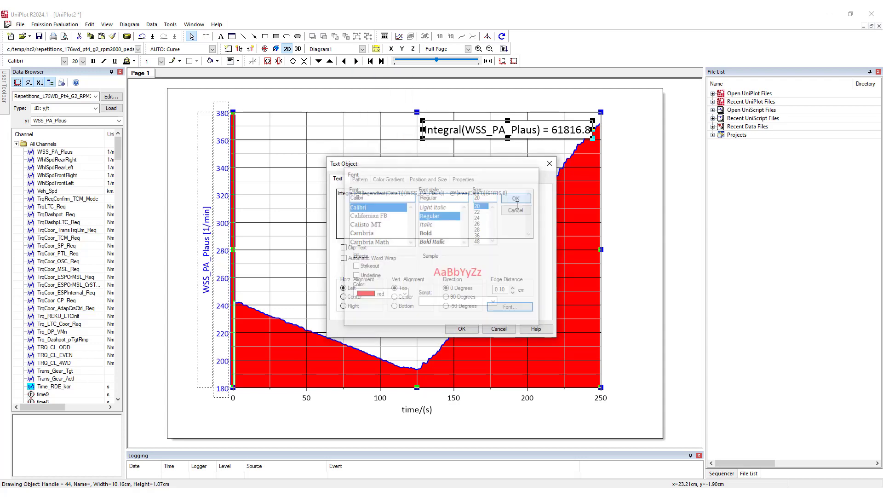
left_click(462, 329)
Insert two line breaks before the @f{area(Data1)} field function in the integral text object
double_click(484, 131)
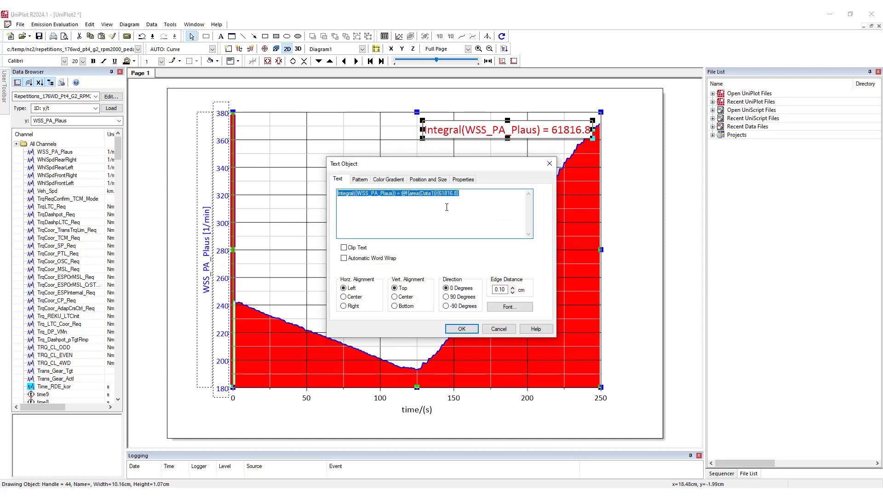
left_click(400, 193)
left_click_drag(402, 194, 466, 193)
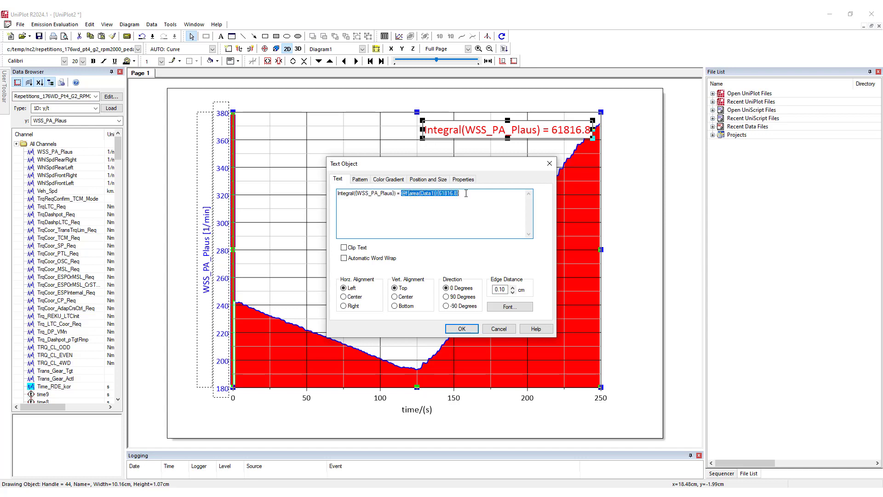
left_click(401, 194)
left_click_drag(402, 194, 457, 193)
left_click_drag(400, 194, 325, 192)
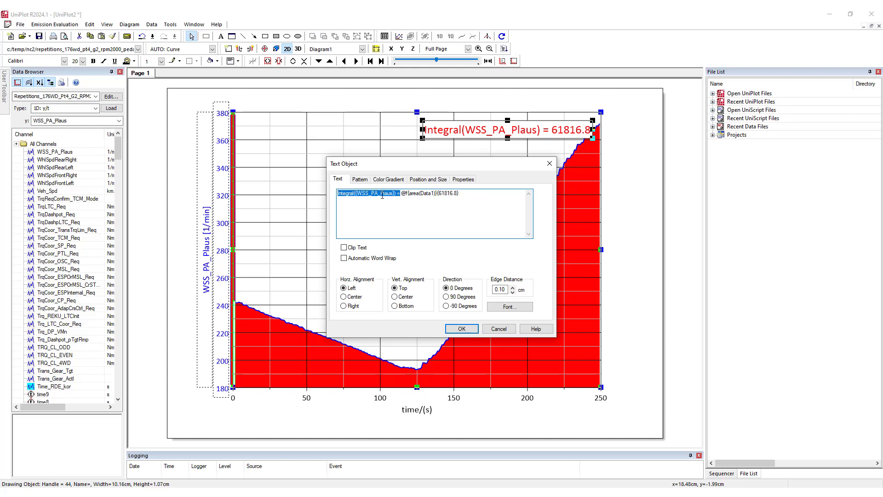
left_click(401, 194)
key("Return")
key("Return")
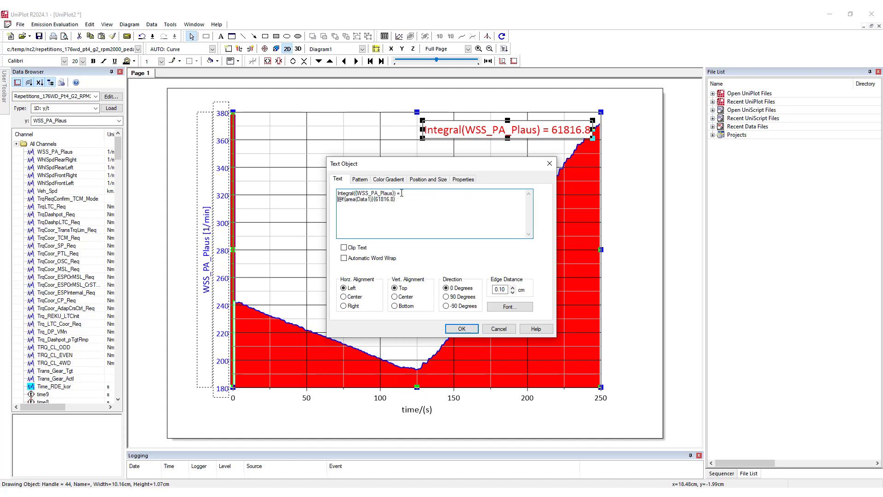
Replace the first line of the integral text object with "Integral of my signal" and apply the text
left_click_drag(402, 193, 326, 189)
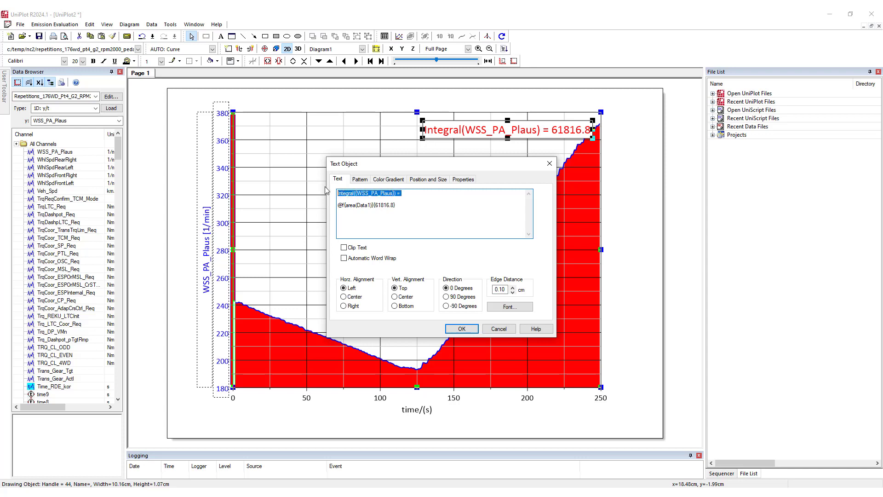
type("Integra")
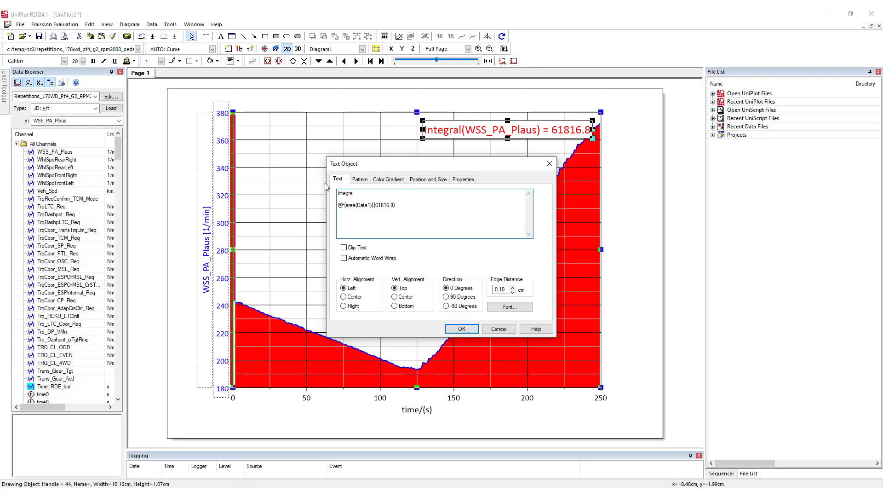
type("l of my signal")
left_click(461, 329)
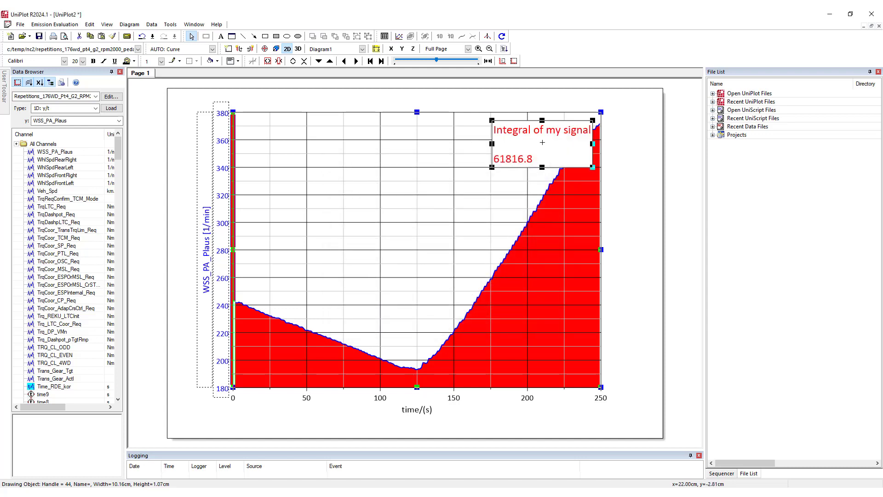
Give the integral text object a darkred edge line, a round rectangle border and a transparent inside
double_click(543, 143)
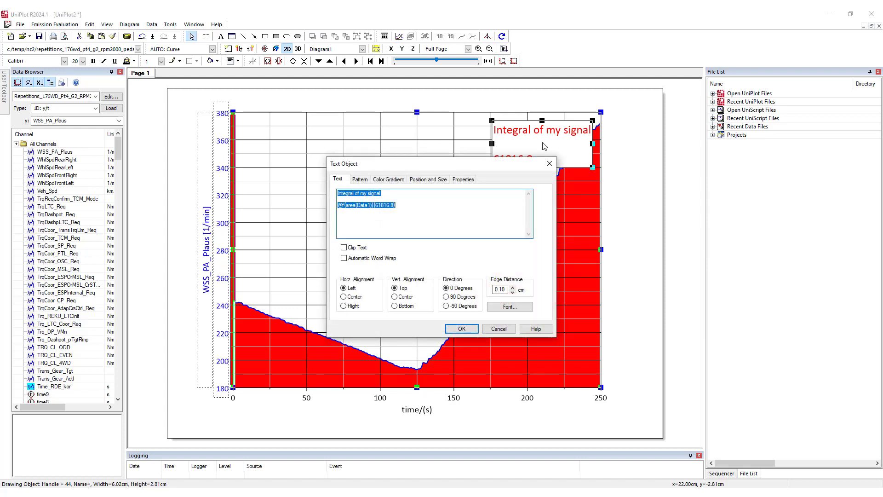
left_click(359, 181)
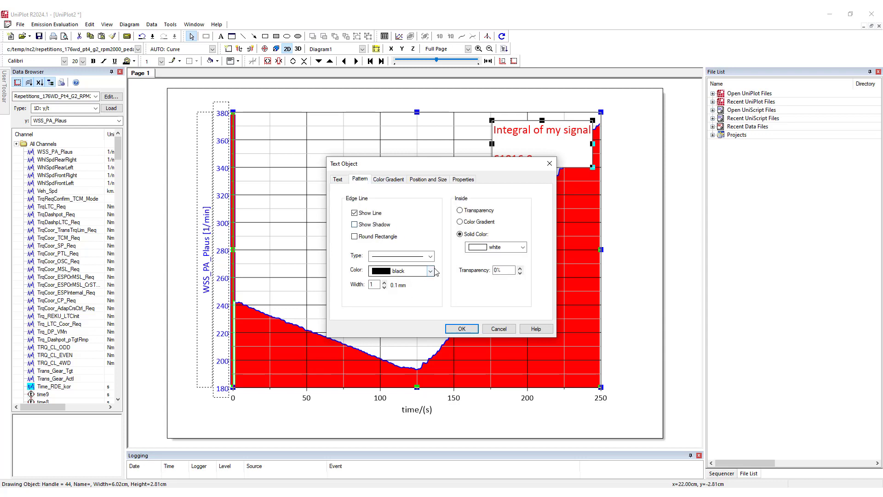
left_click(414, 272)
left_click(414, 290)
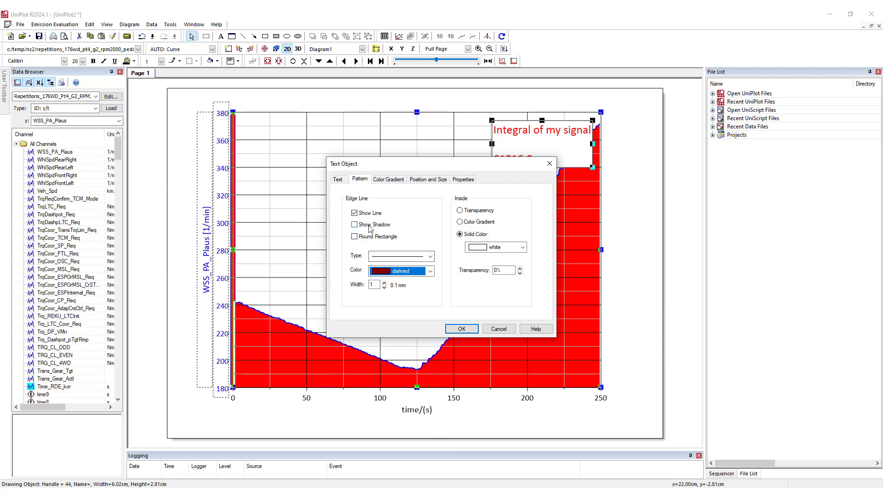
left_click(355, 237)
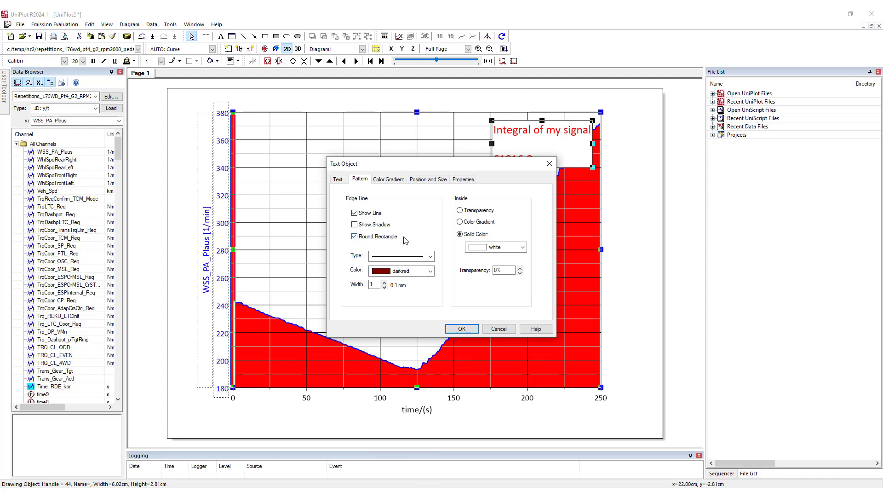
left_click(476, 212)
left_click(426, 180)
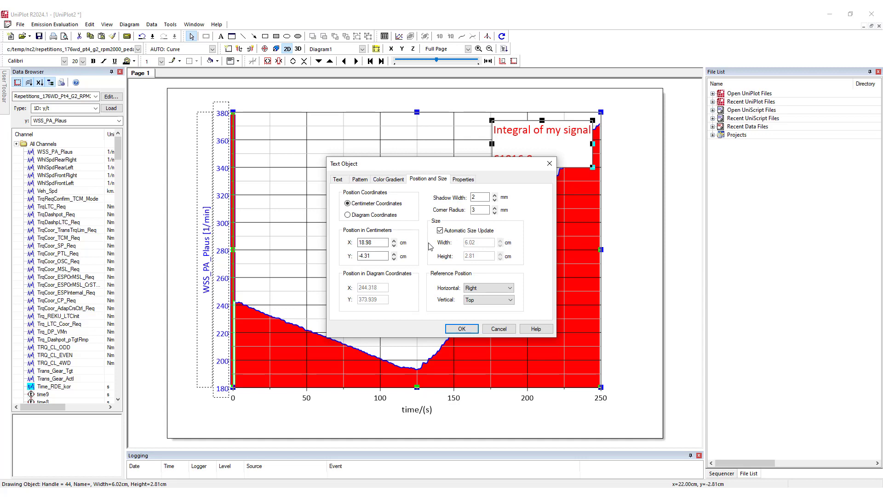
left_click(451, 327)
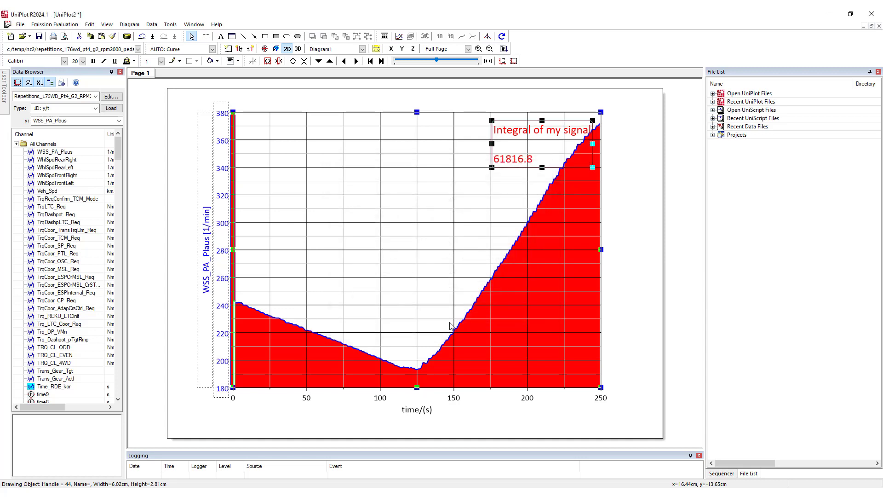
Shrink the diagram by lowering its upper edge to free space above the plot
left_click(384, 112)
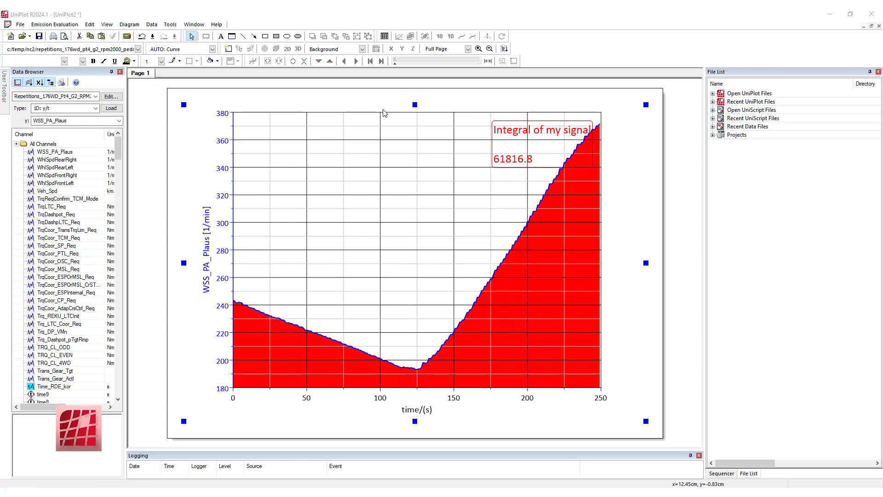
left_click(416, 157)
left_click_drag(415, 113, 416, 205)
left_click(369, 133)
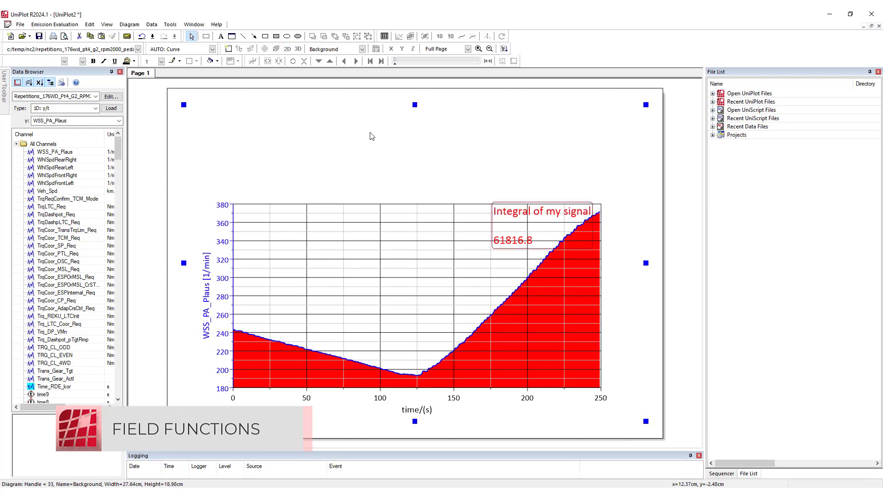
Place a new text object in the free space above the diagram and enter "@f" as its text
left_click(222, 36)
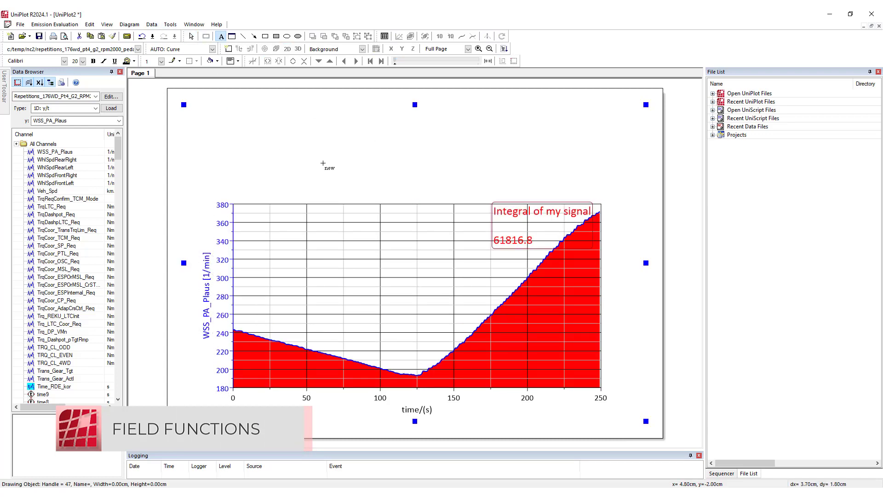
left_click(289, 146)
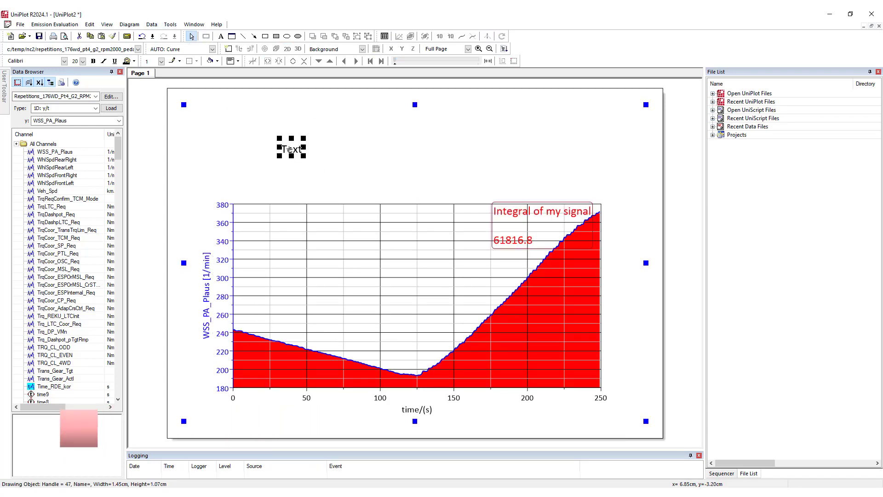
double_click(290, 148)
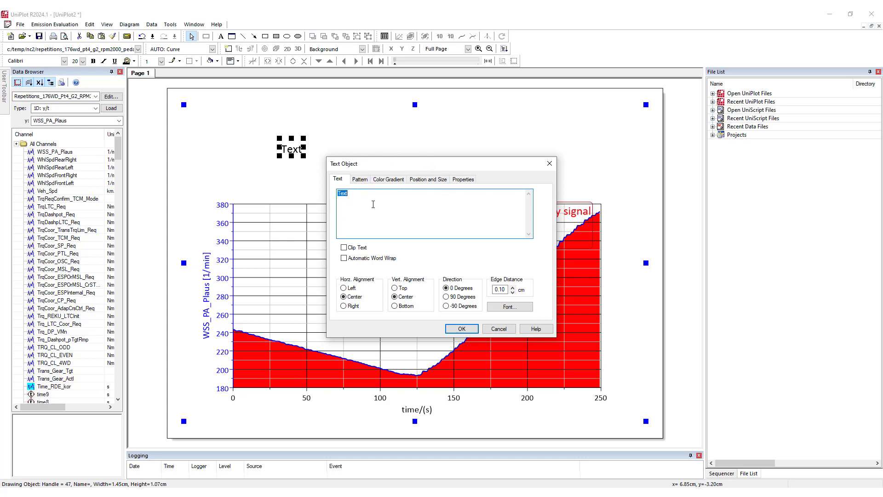
type("@f")
Examine the @f field functions under UniScript Functions in the documentation, including the syntax variants of @f{area}
left_click(536, 330)
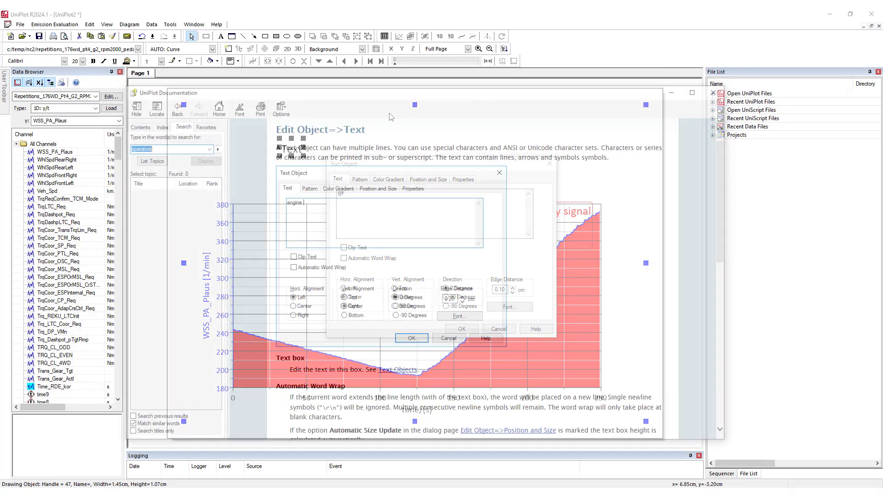
left_click(140, 128)
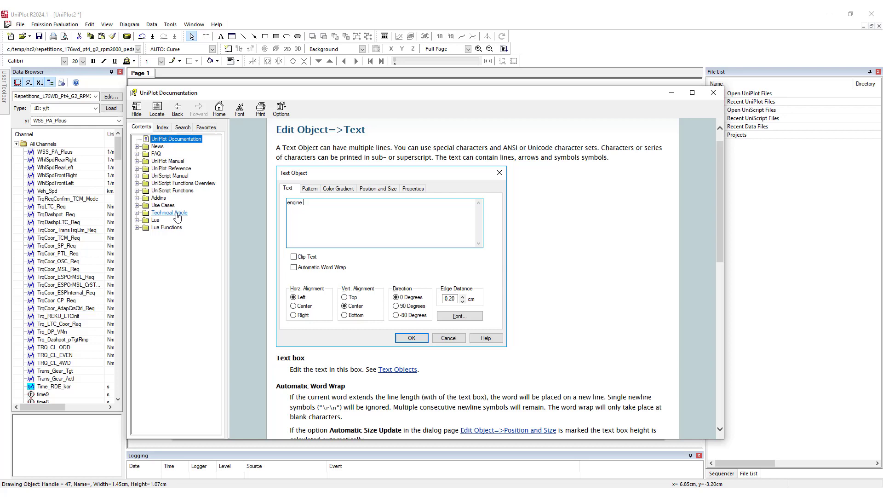
left_click(138, 198)
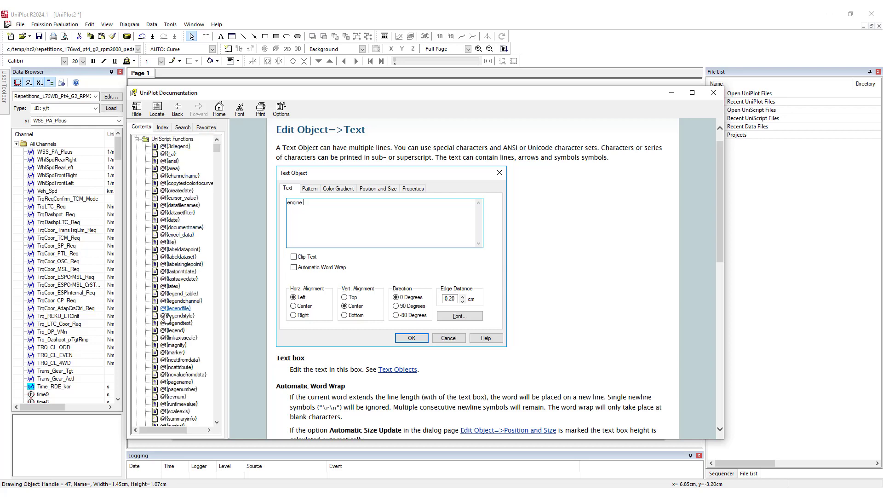
scroll(170, 350, "down", 3)
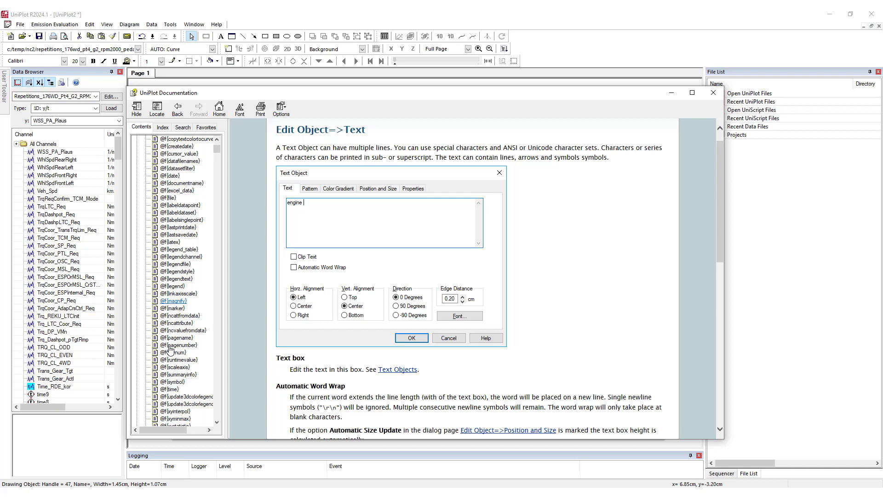
scroll(170, 350, "down", 1)
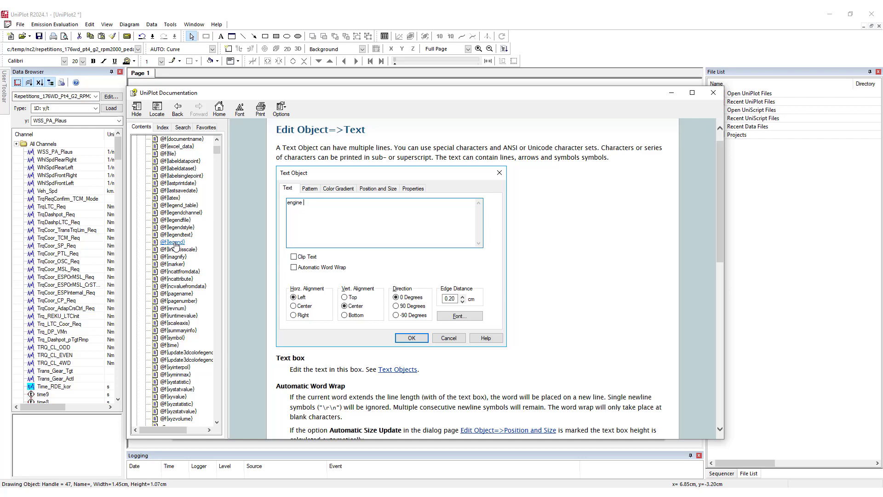
scroll(176, 245, "up", 4)
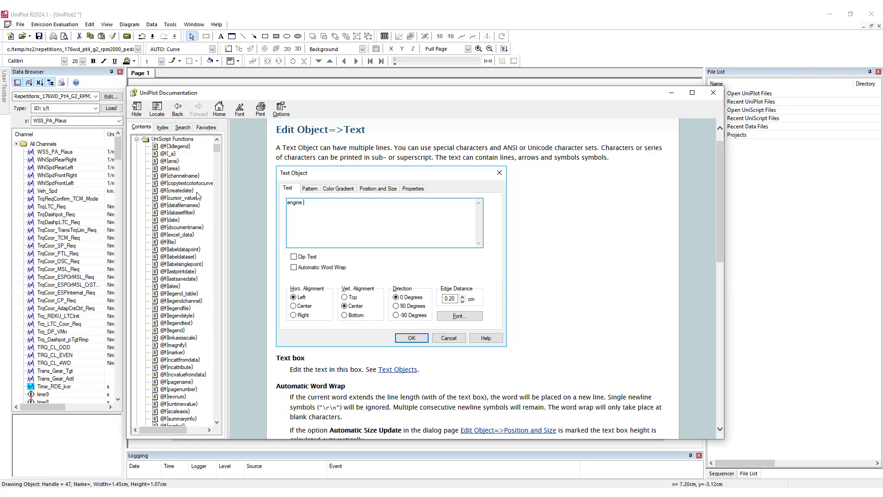
left_click(174, 169)
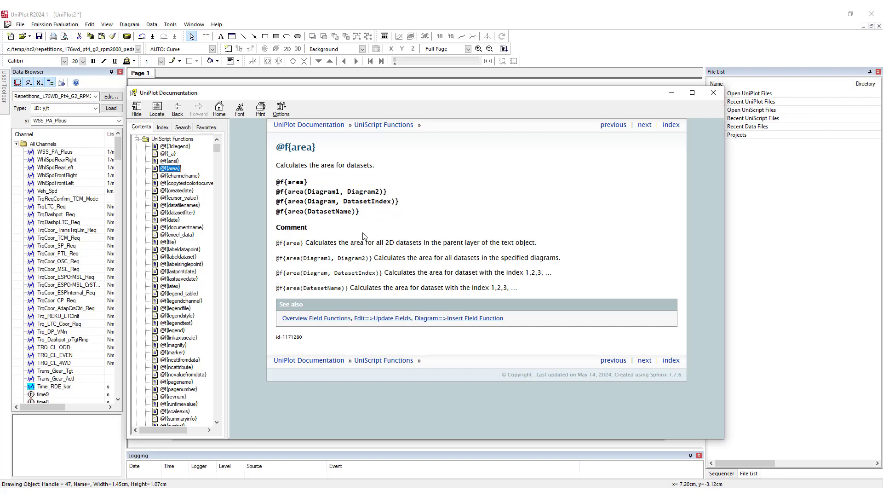
scroll(179, 249, "down", 3)
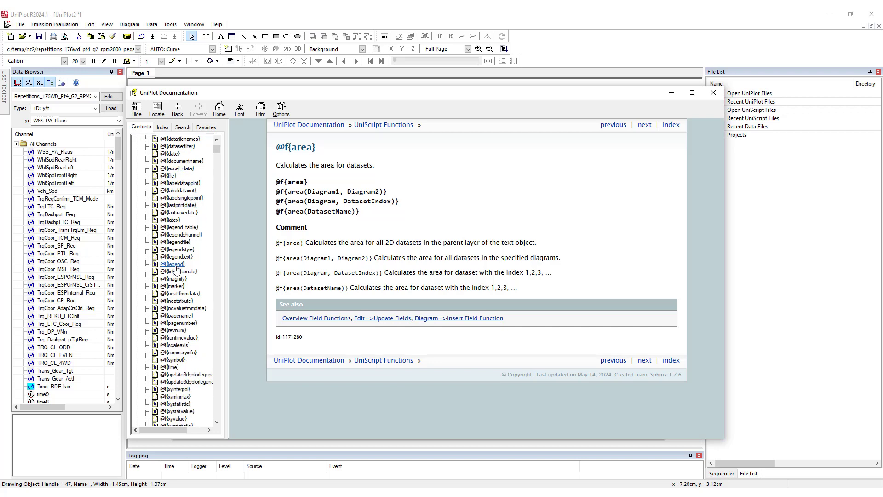
scroll(179, 285, "down", 2)
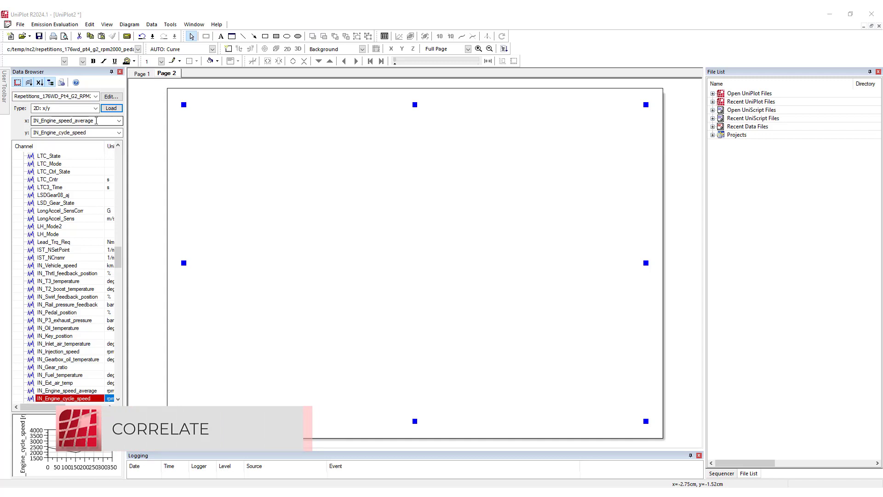
Plot IN_Engine_cycle_speed over IN_Engine_speed_average as a 2D x/y curve on Page 2
left_click(110, 108)
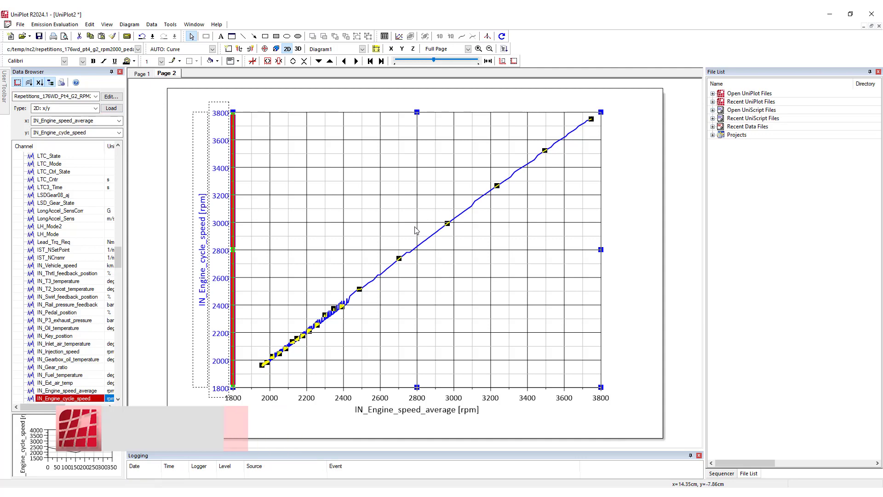
Display the IN_Engine_cycle_speed curve with symbols only by enabling its symbol style and disabling its line style
double_click(424, 243)
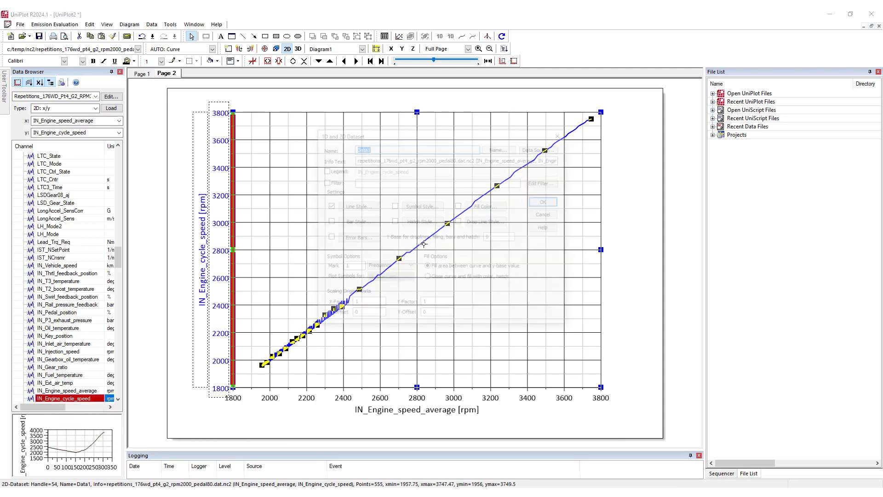
left_click(394, 206)
left_click(328, 206)
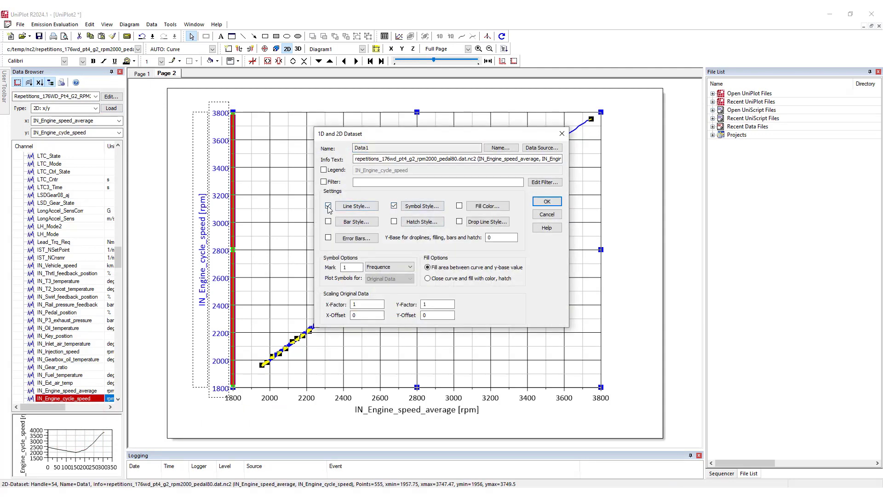
left_click(547, 202)
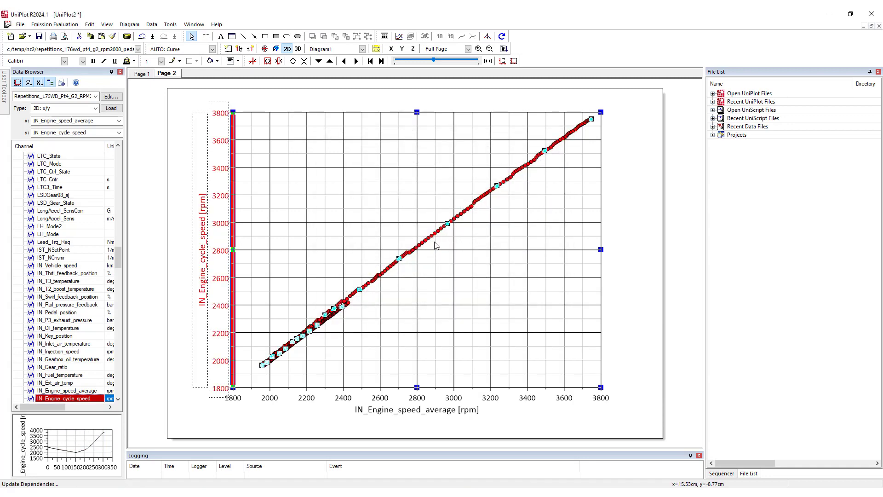
Add a 2D-Correlate text object for the IN_Engine_cycle_speed curve on Page 2
right_click(420, 242)
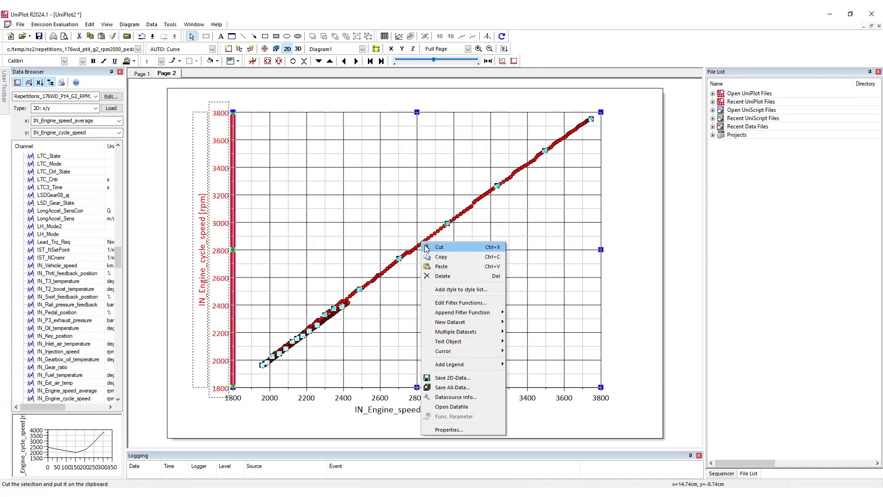
mouse_move(450, 343)
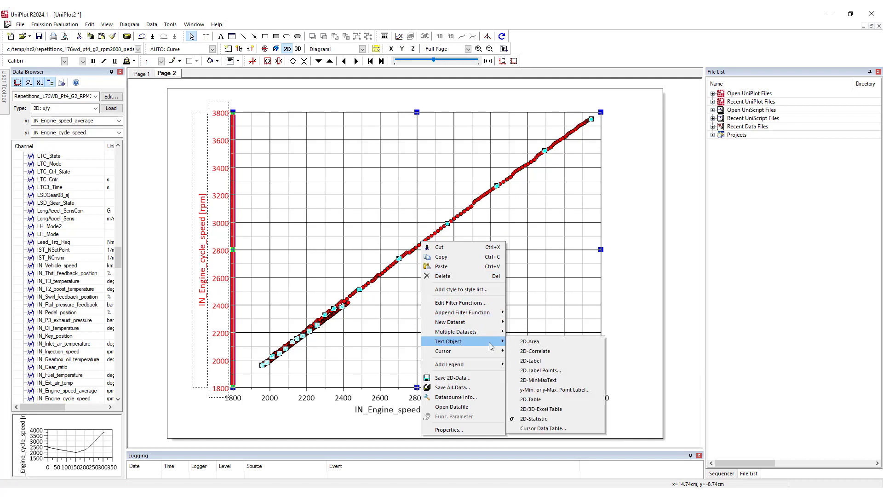
left_click(529, 352)
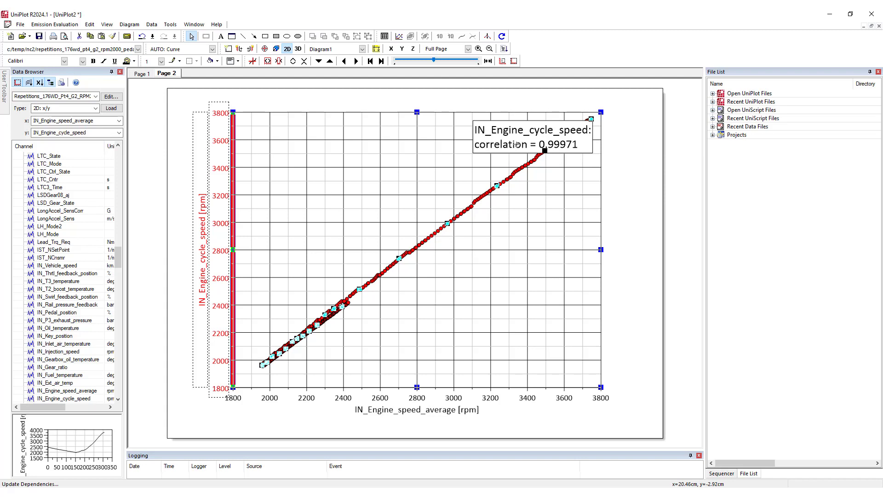
left_click(399, 215)
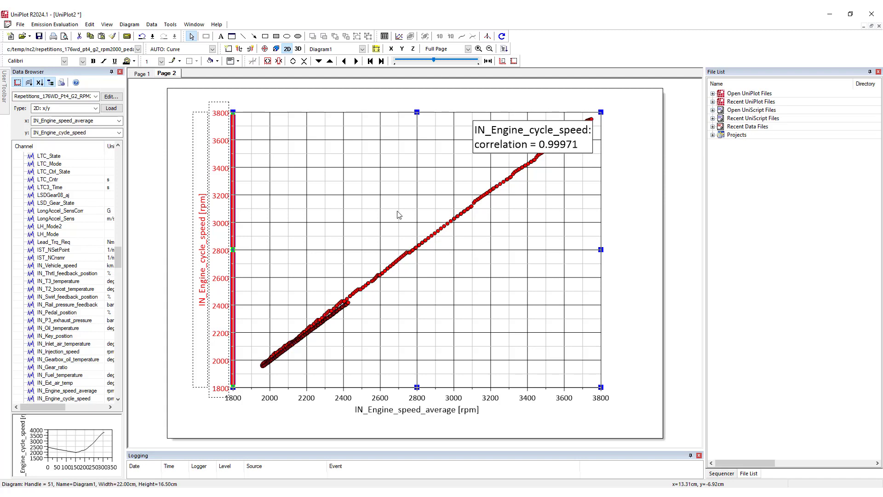
Examine the source text of the correlation text object, including its legendtext and xystatvalue field functions and the corr parameter
double_click(534, 142)
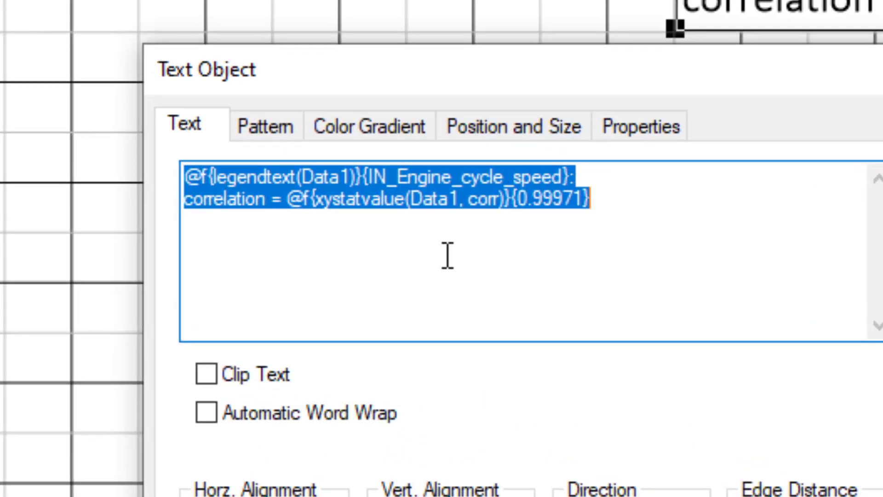
left_click(448, 256)
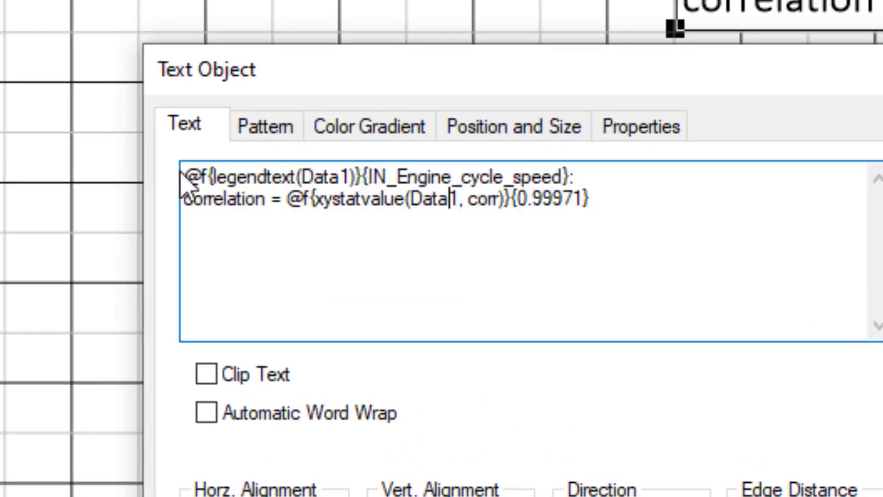
left_click_drag(184, 178, 360, 176)
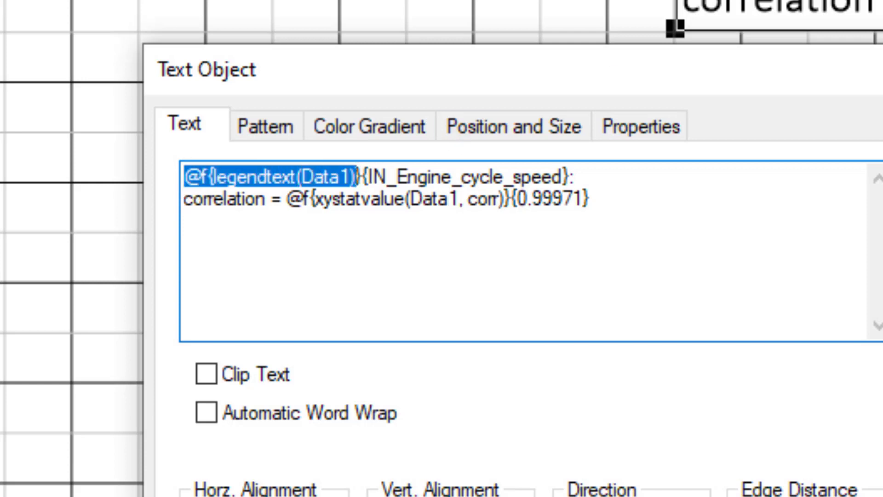
left_click_drag(283, 199, 184, 203)
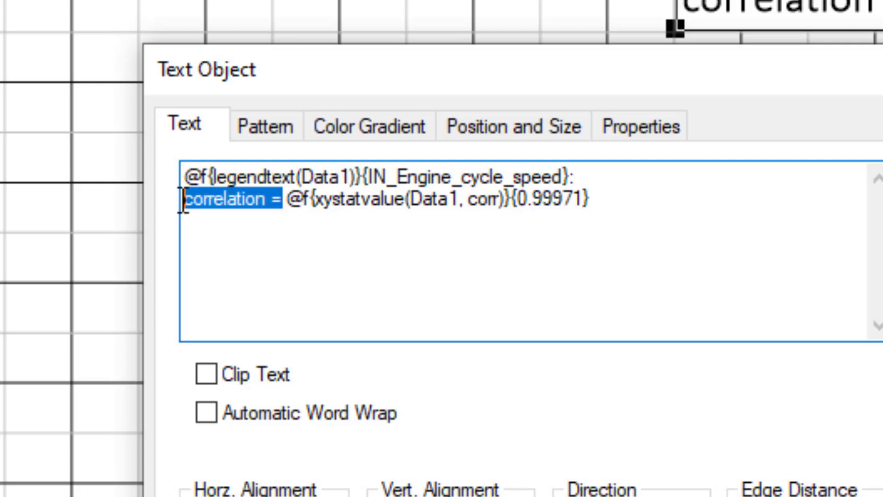
left_click(303, 209)
left_click_drag(283, 191, 502, 199)
left_click(325, 199)
left_click(466, 199)
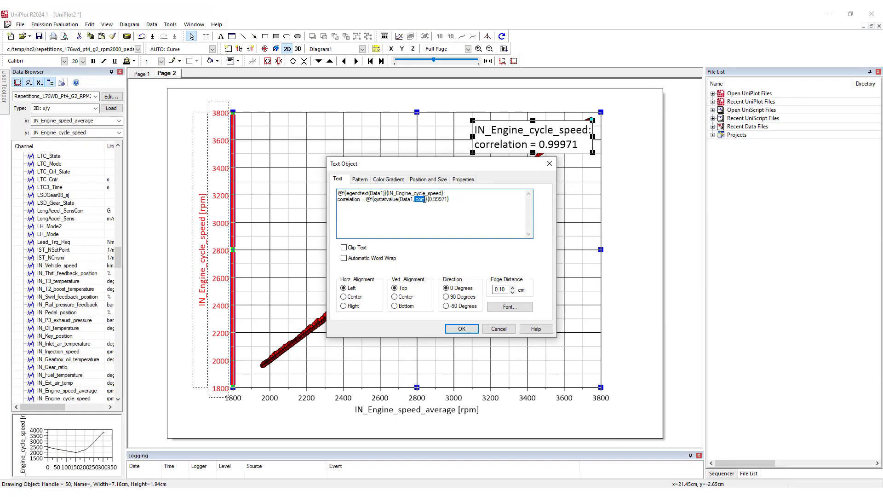
Examine the @f{xystatvalue} documentation page, including its table of statistical value types and its format parameter
key("alt+Tab")
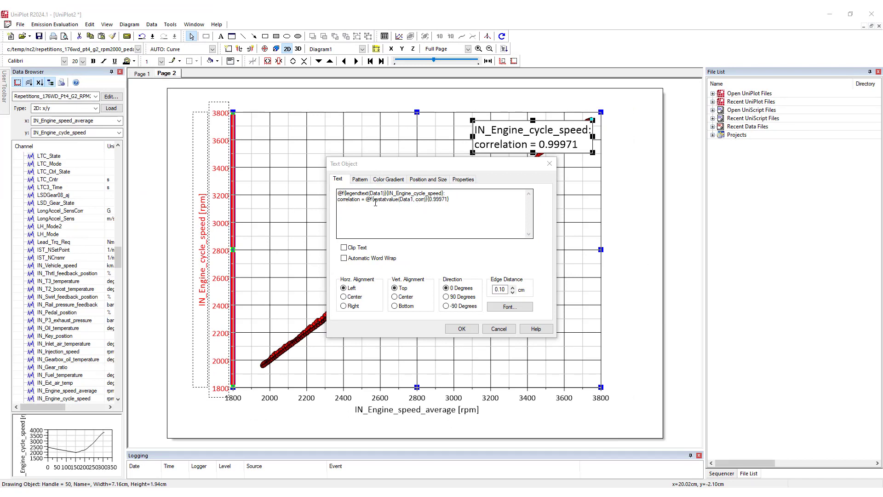
left_click(536, 329)
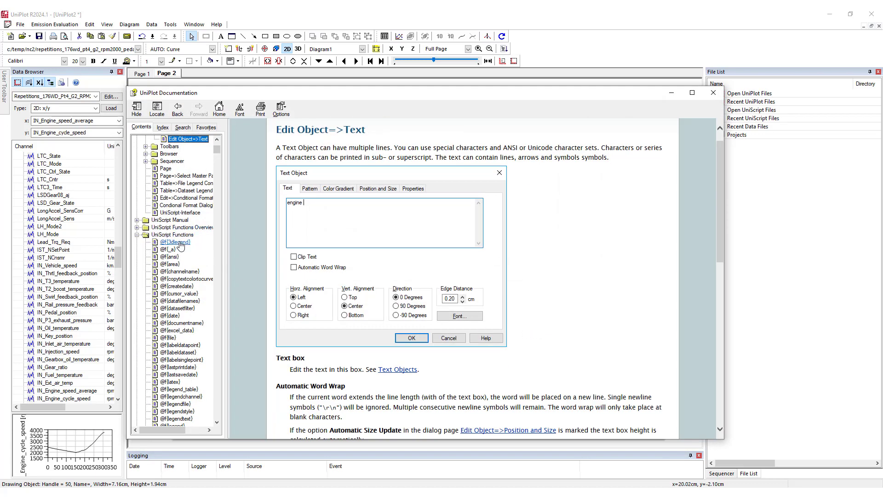
scroll(185, 293, "down", 4)
scroll(185, 293, "down", 6)
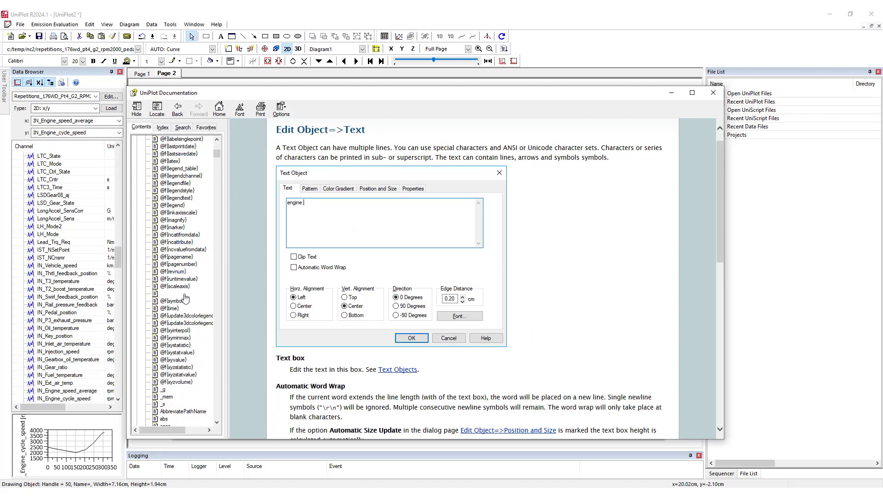
left_click(177, 353)
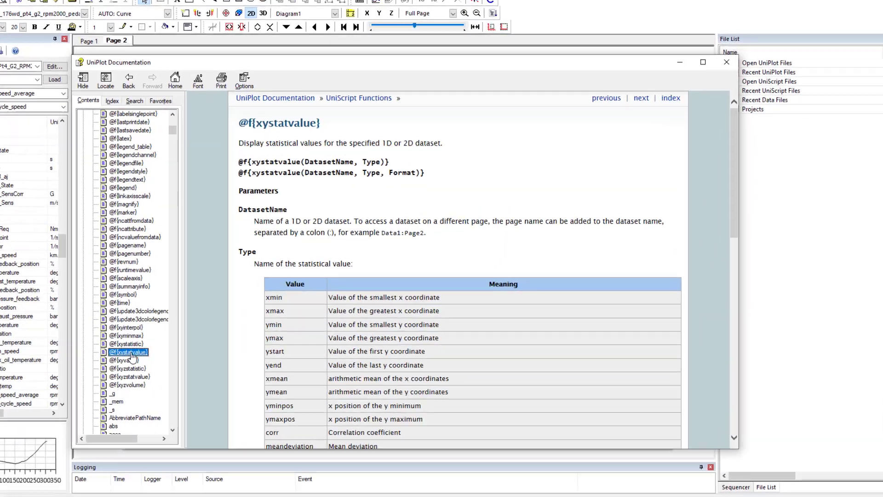
scroll(148, 210, "down", 3)
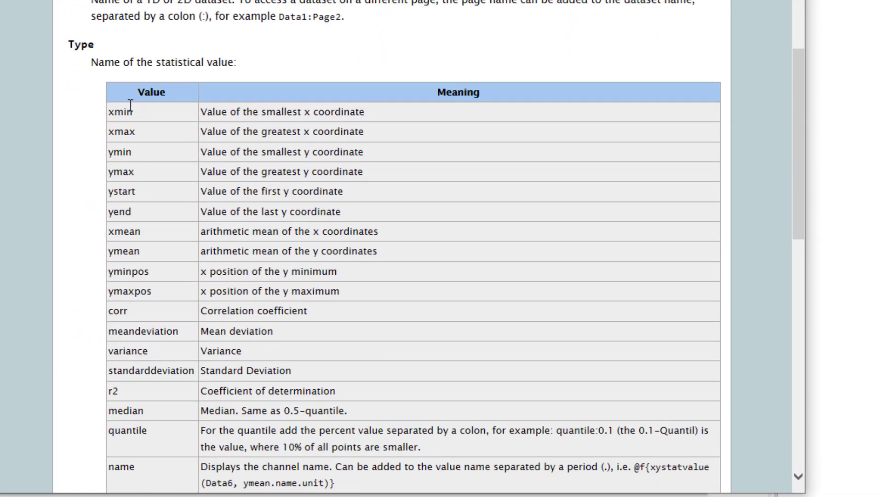
scroll(127, 198, "down", 6)
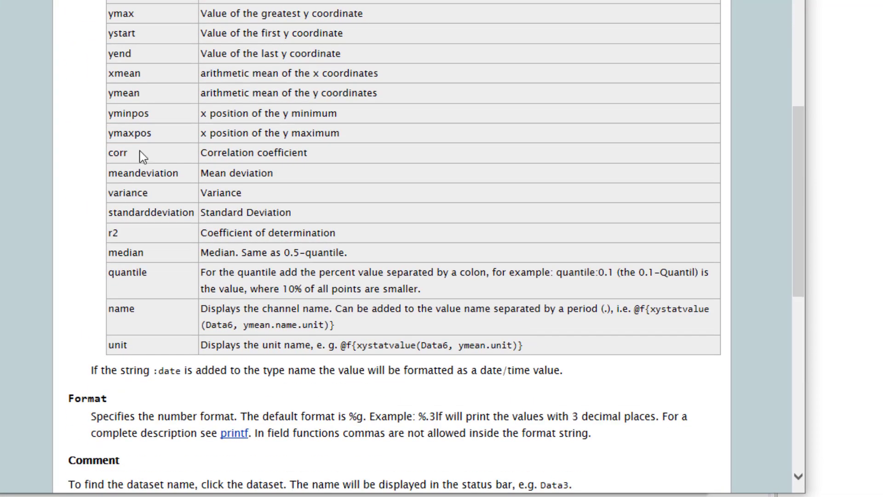
double_click(144, 99)
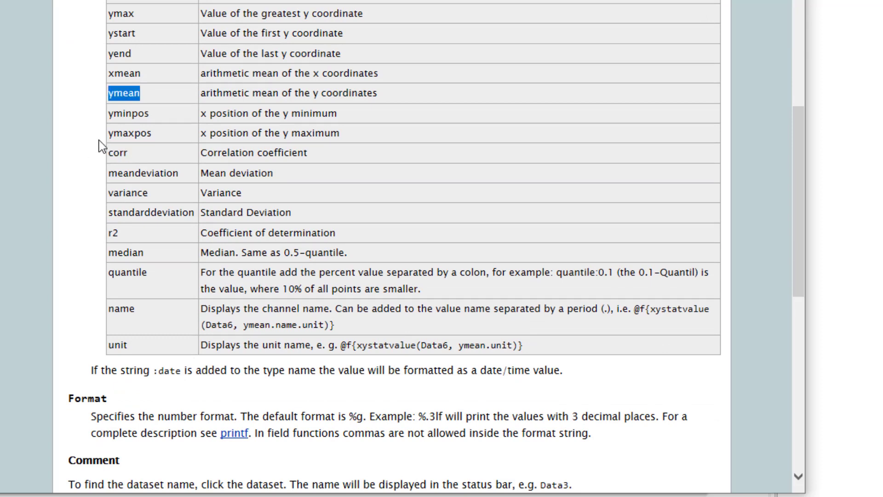
double_click(148, 35)
left_click_drag(166, 277, 135, 230)
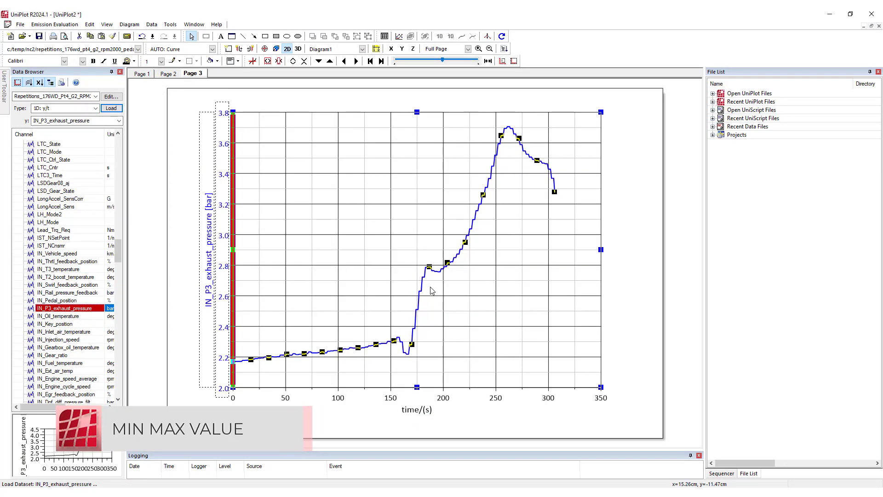
Add a 2D-MinMaxText text object for the IN_P3_exhaust_pressure curve on Page 3 and move it clear of the curve's peak
right_click(438, 270)
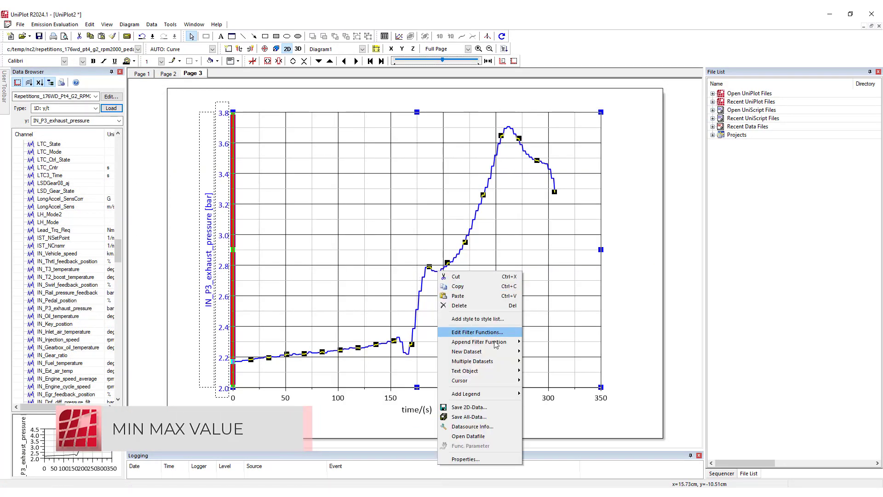
mouse_move(501, 375)
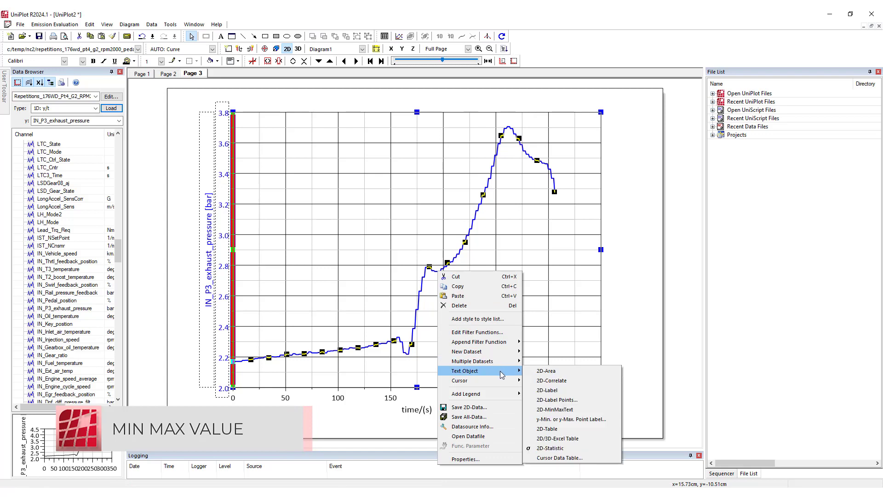
left_click(582, 409)
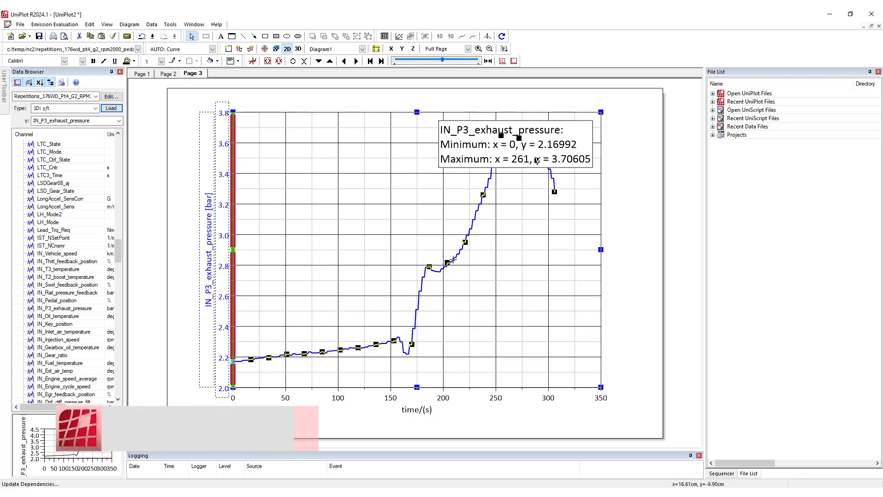
left_click(464, 161)
left_click_drag(464, 161, 315, 151)
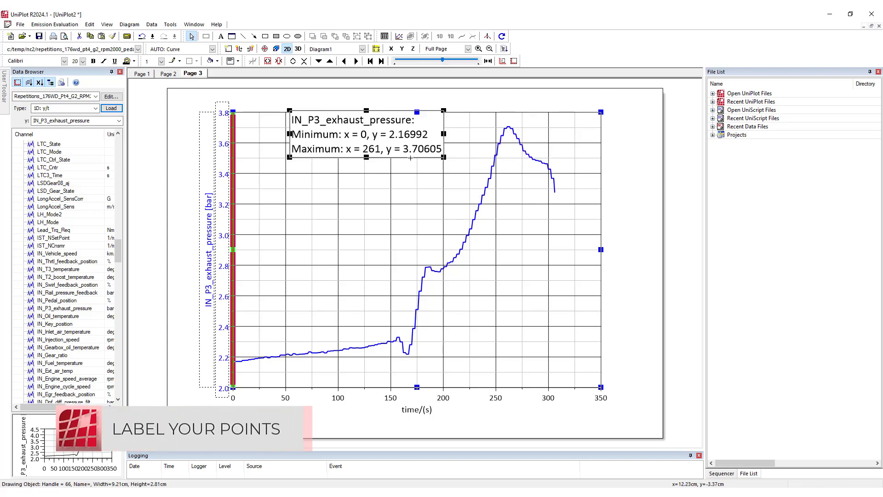
Label the y-maximum of the IN_P3_exhaust_pressure curve with automatic decimal places, without channel name or unit
right_click(482, 189)
mouse_move(539, 289)
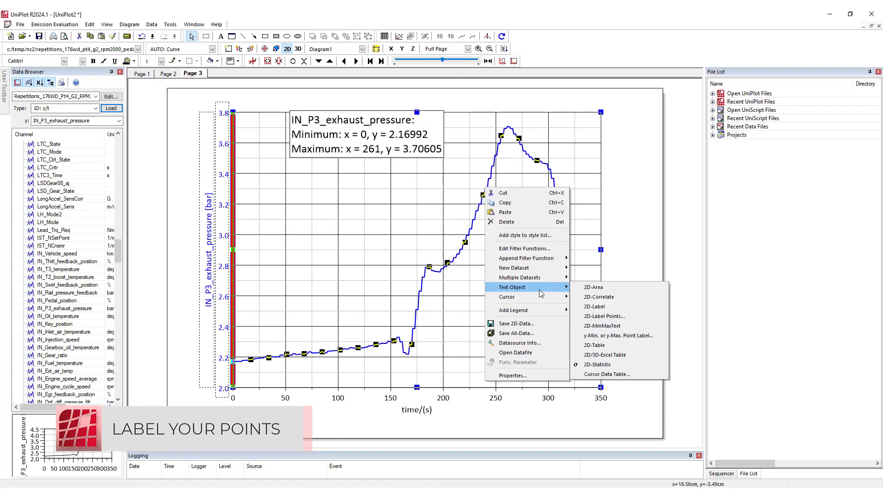
left_click(656, 338)
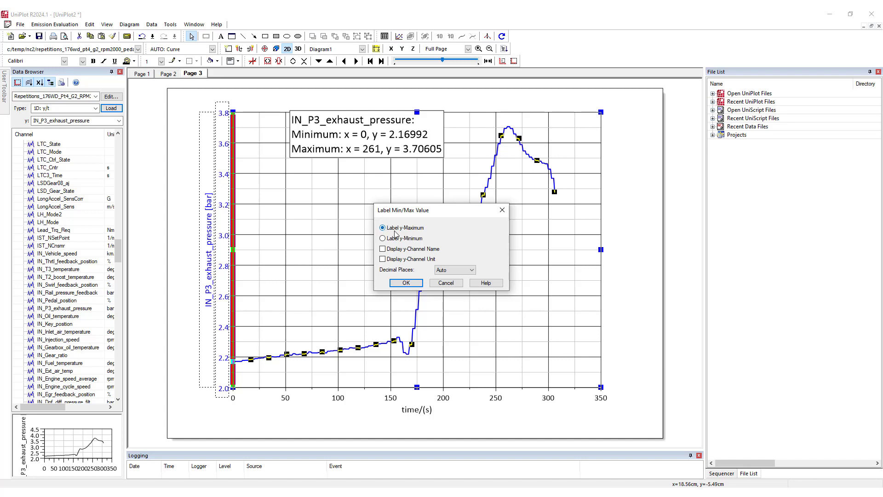
left_click(406, 282)
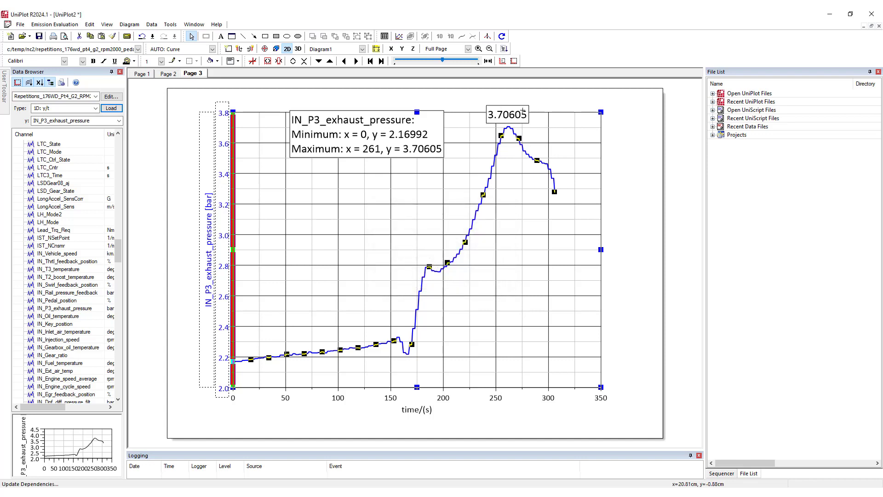
Label the y-minimum of the IN_P3_exhaust_pressure curve with automatic decimal places and deselect the diagram
right_click(492, 177)
mouse_move(538, 276)
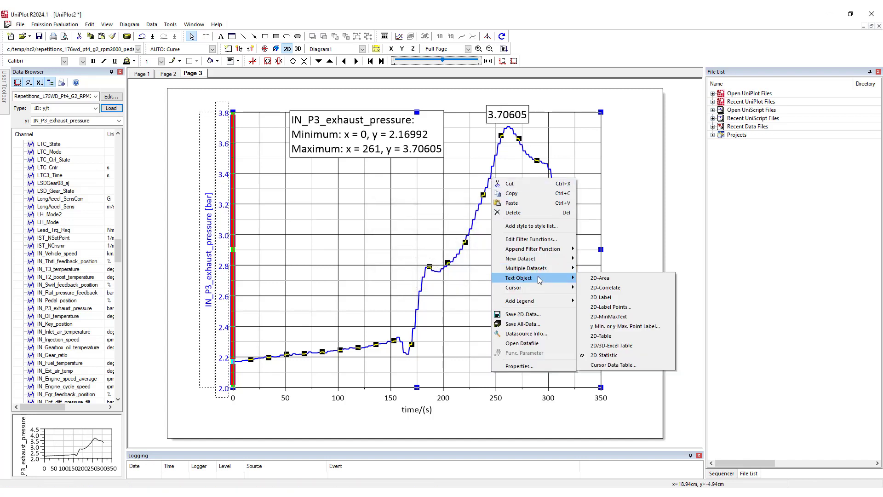
left_click(634, 326)
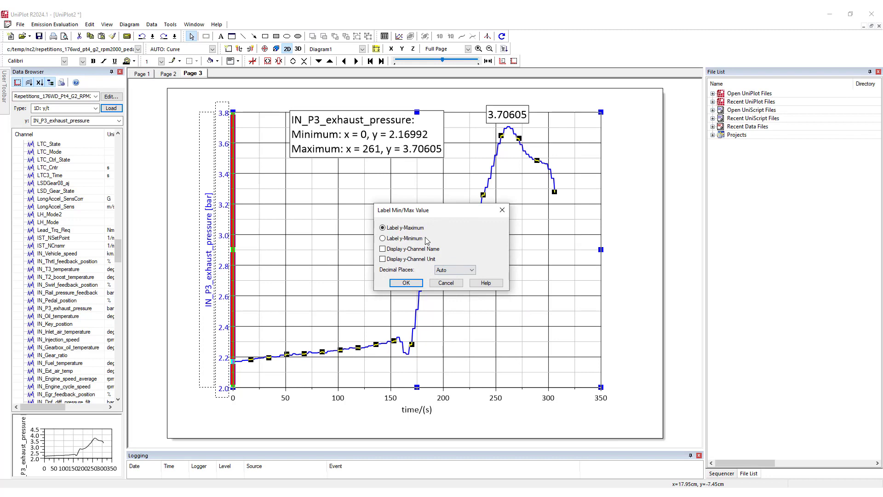
left_click(406, 283)
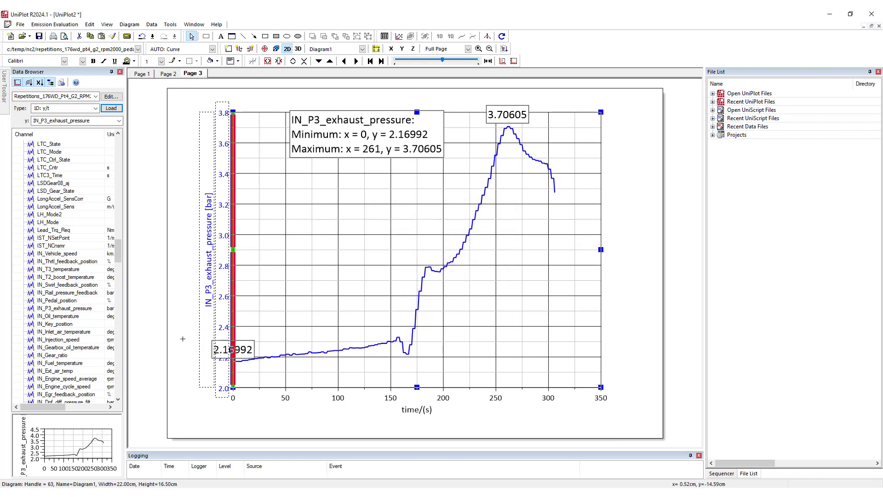
left_click(199, 343)
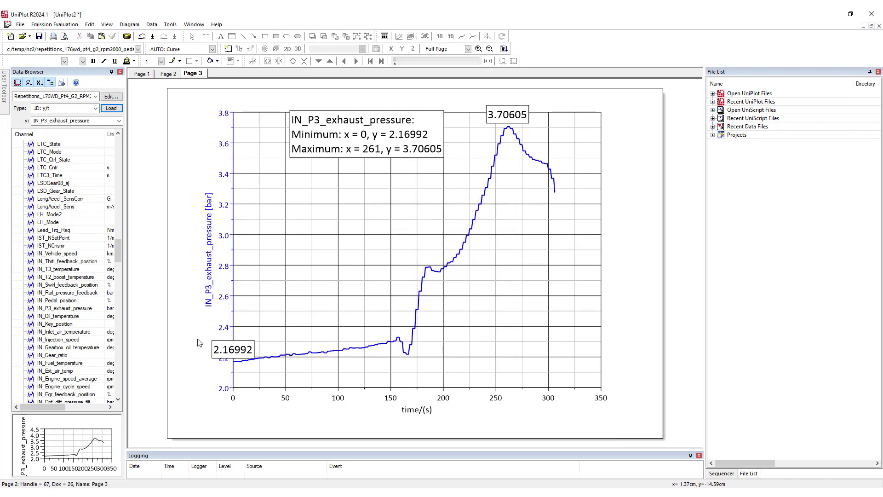
Extend the y-maximum label with @f{legendtext(Data1)}, taken from the min/max text object, and the text "max value :" before its value function
double_click(362, 137)
left_click(339, 189)
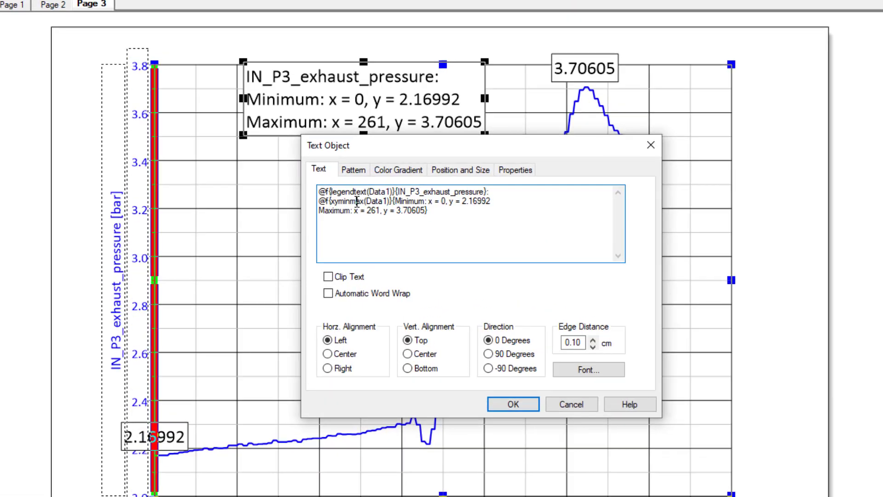
left_click_drag(271, 187, 420, 187)
key("ctrl+c")
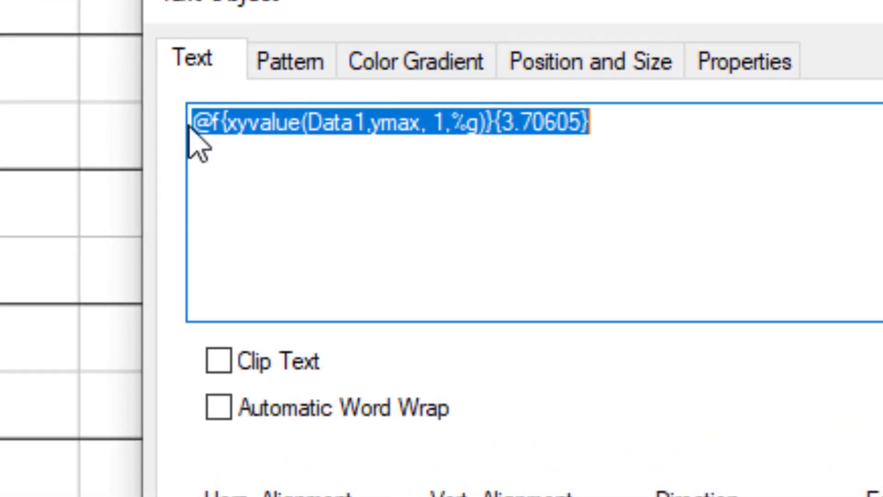
left_click(313, 181)
key("ctrl+v")
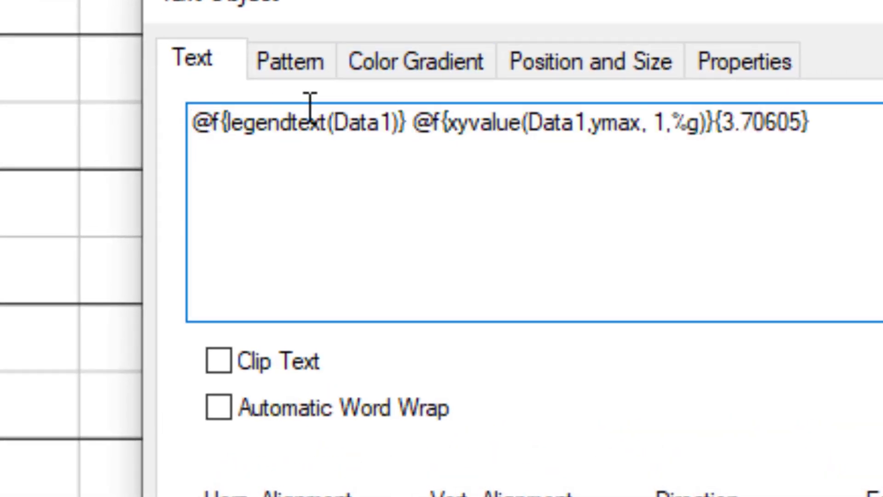
type("max value :")
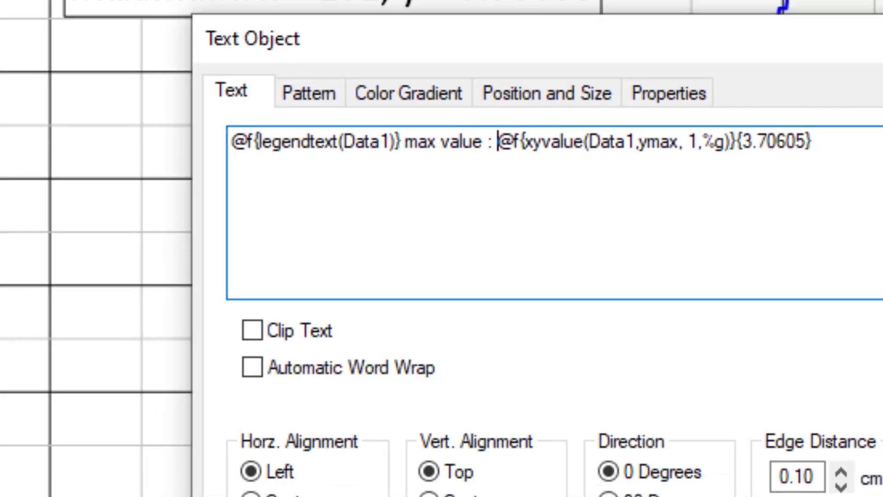
left_click(477, 341)
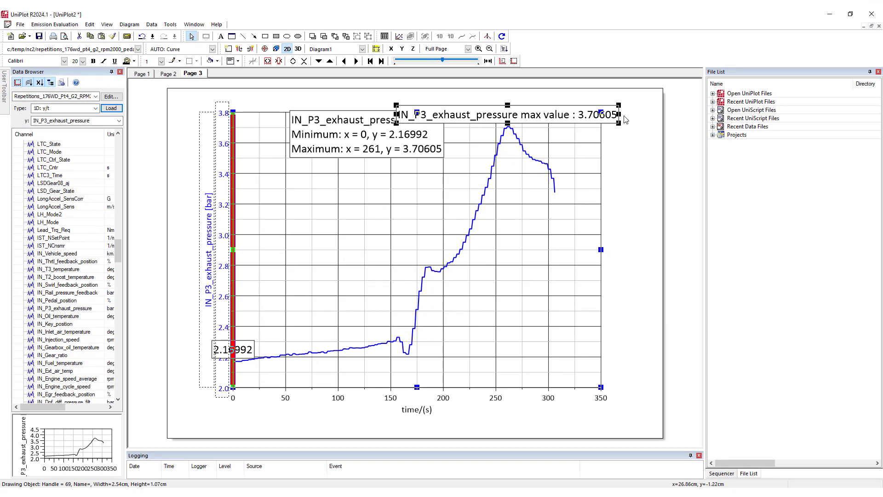
Expand the time axis range to -200 to 500 and restore it by rescaling all axes
left_click(268, 62)
left_click(269, 62)
left_click(269, 63)
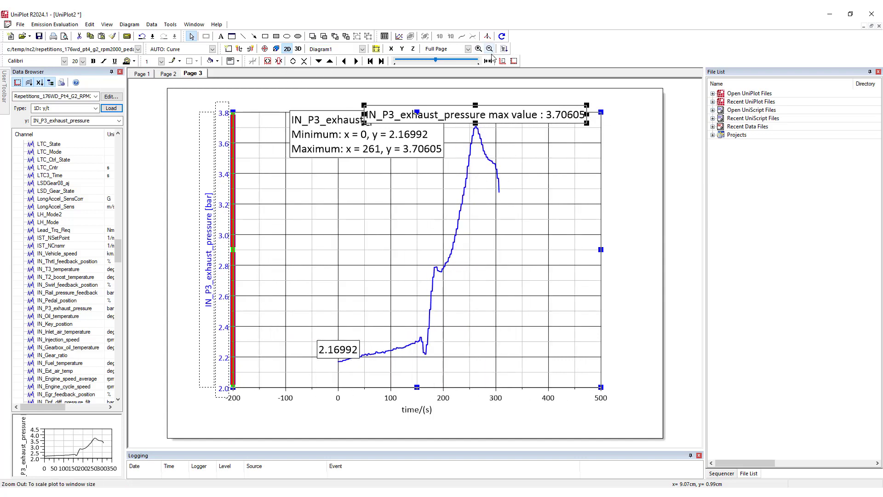
left_click(515, 61)
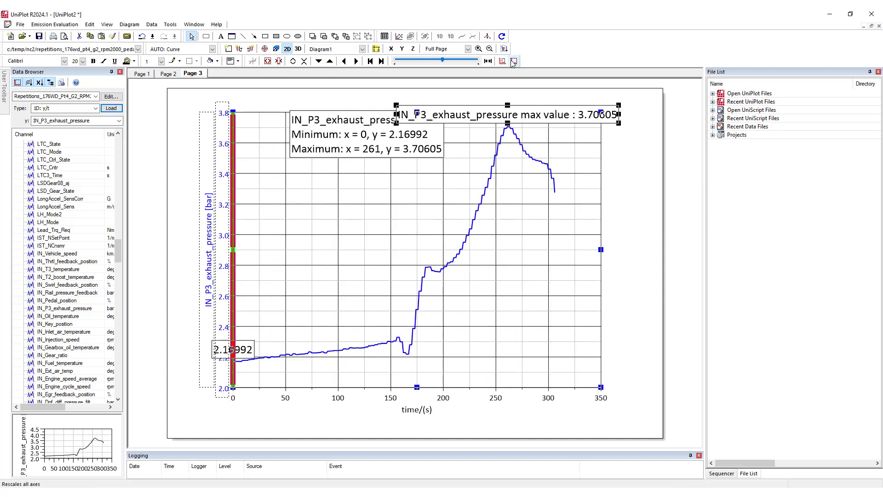
left_click(329, 62)
left_click(329, 62)
left_click(329, 62)
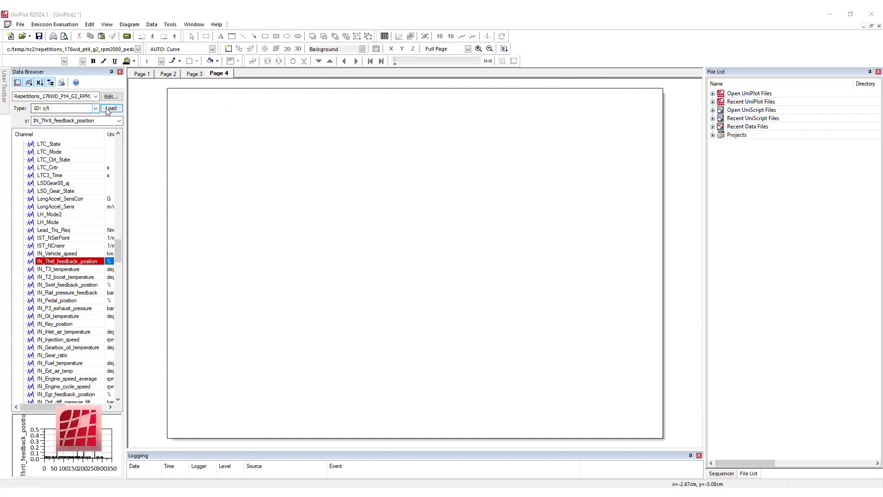
Load IN_Thrtl_feedback_position as a time curve on Page 4 and find its maximum peaks with labelled points and a 15 % of Range threshold
left_click(107, 109)
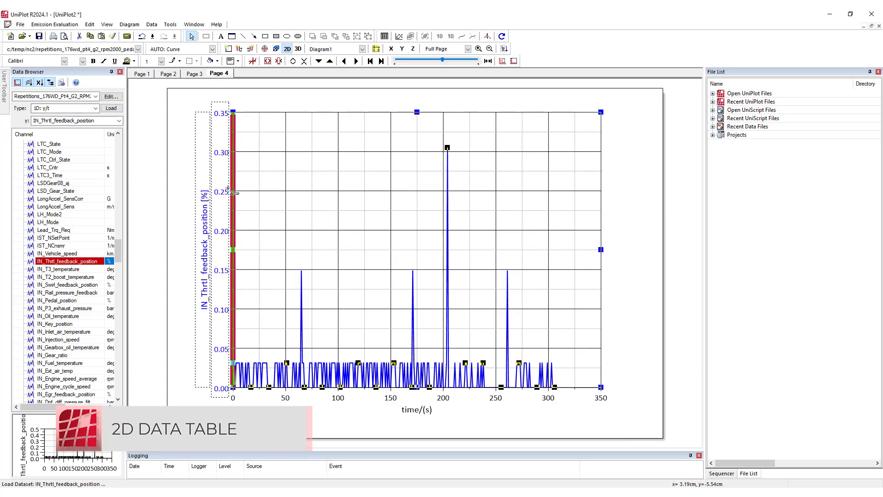
left_click(357, 248)
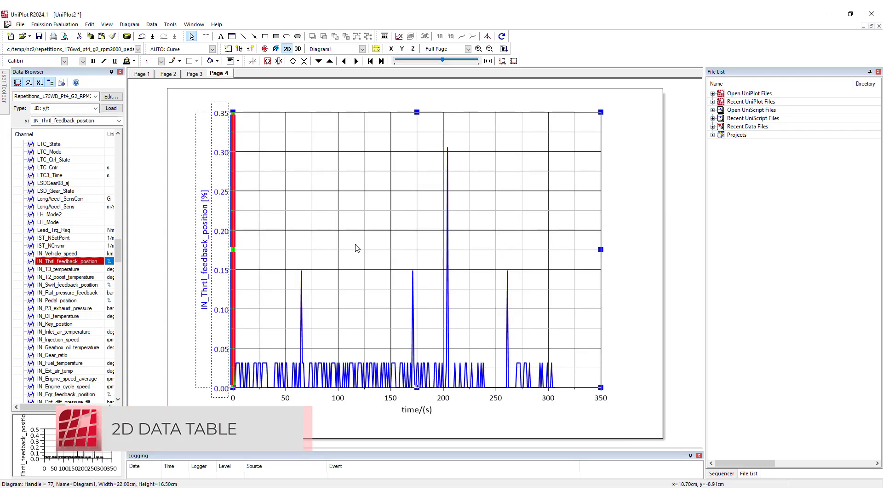
right_click(414, 285)
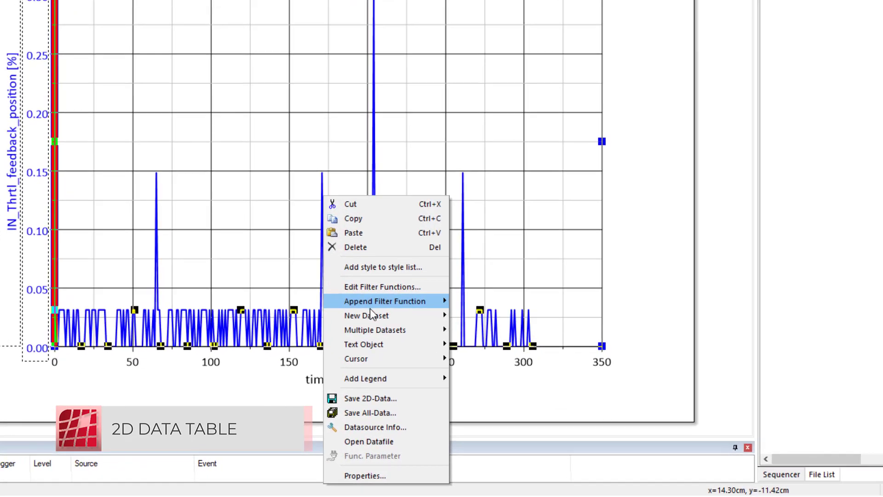
mouse_move(442, 367)
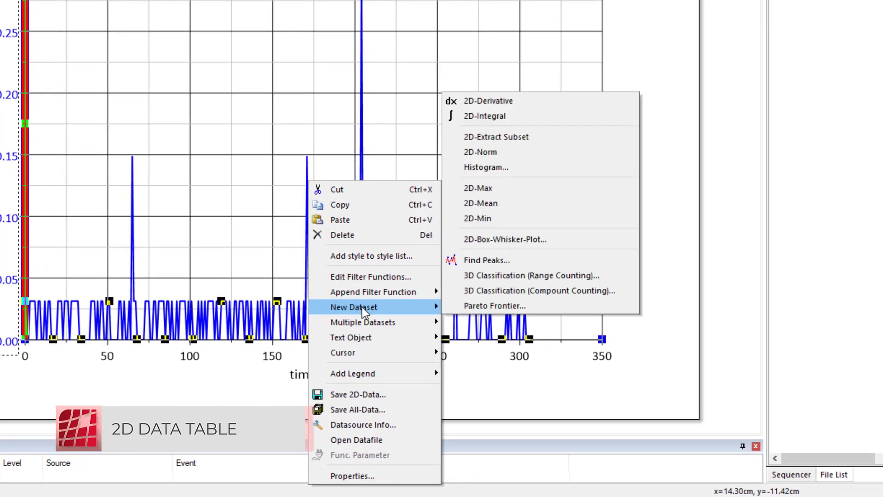
left_click(481, 259)
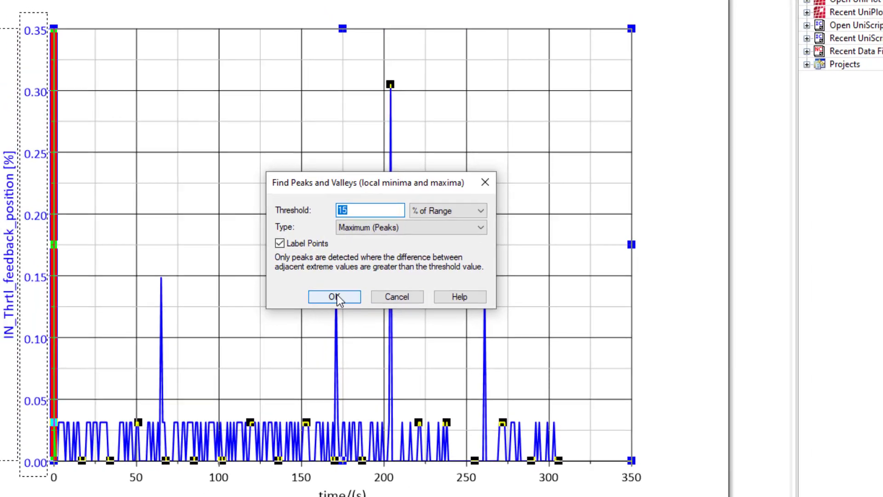
left_click(325, 297)
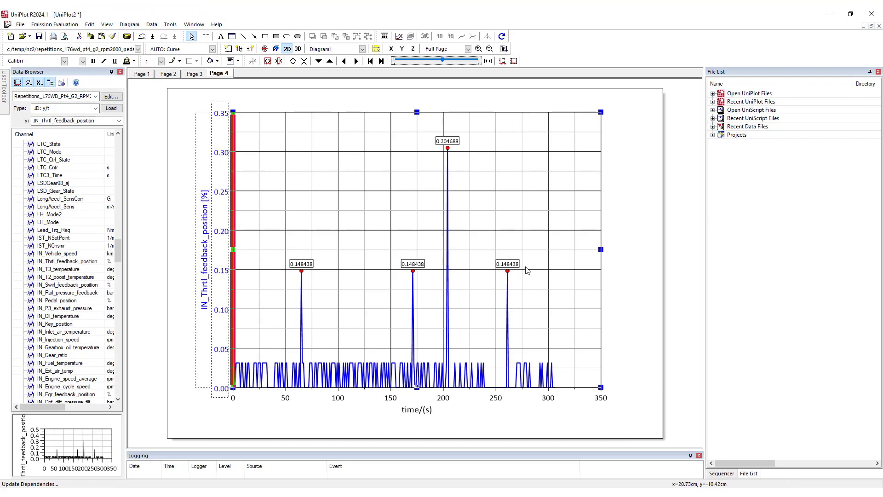
Examine the Data1 and Data2 datasets of Page 4 in the Dataset List
left_click(385, 37)
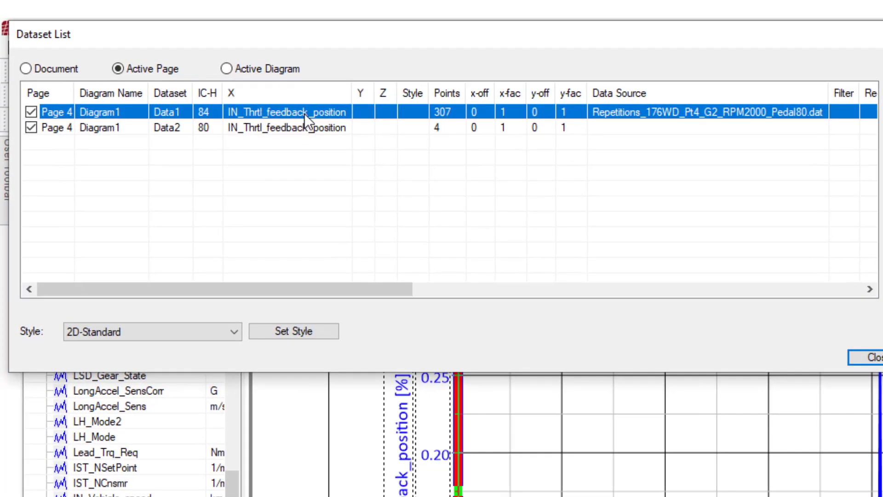
left_click(447, 123)
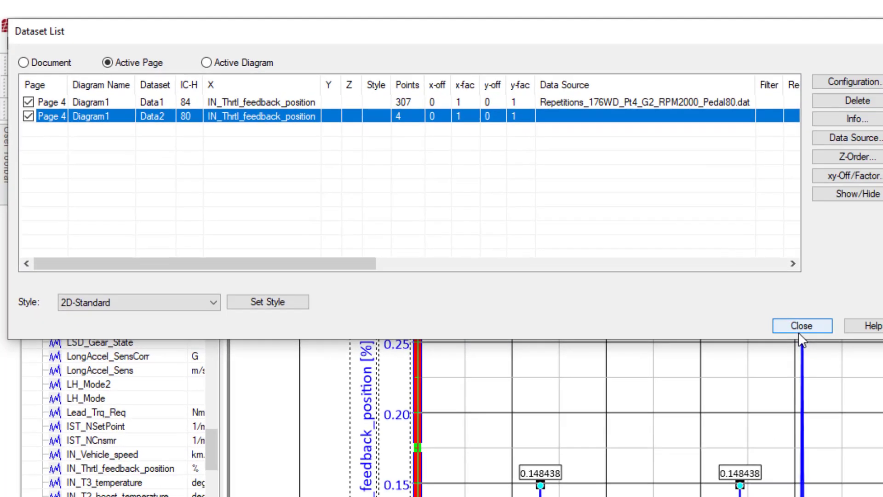
left_click(871, 358)
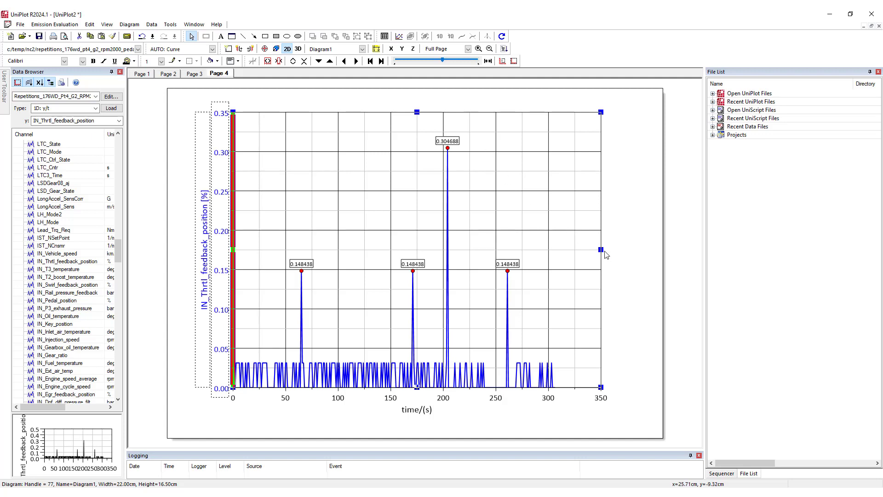
Narrow the Page 4 diagram to a width of 16 cm and place a 2D-Table of the peak dataset beside it
left_click_drag(599, 250, 494, 251)
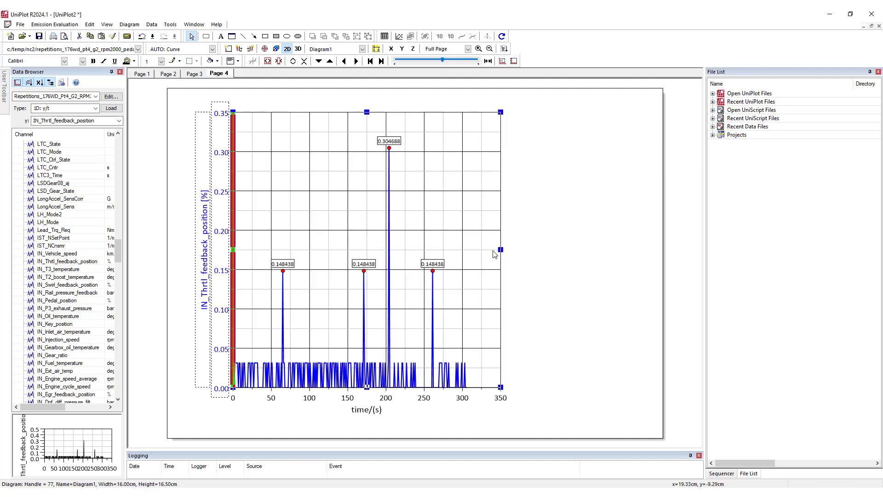
left_click(433, 270)
right_click(432, 270)
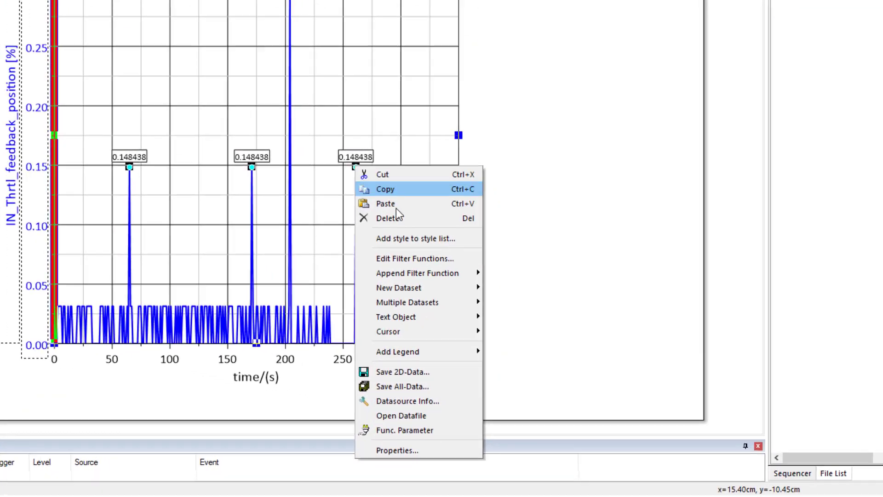
mouse_move(425, 316)
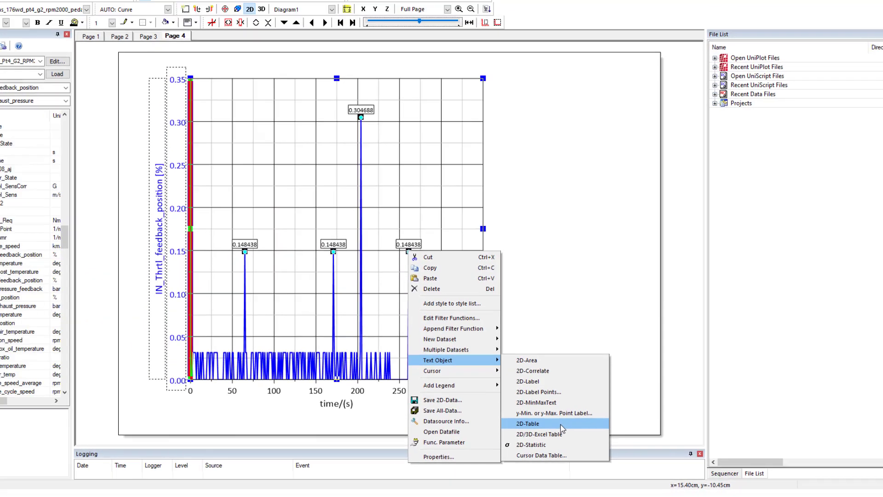
left_click(501, 398)
left_click(524, 130)
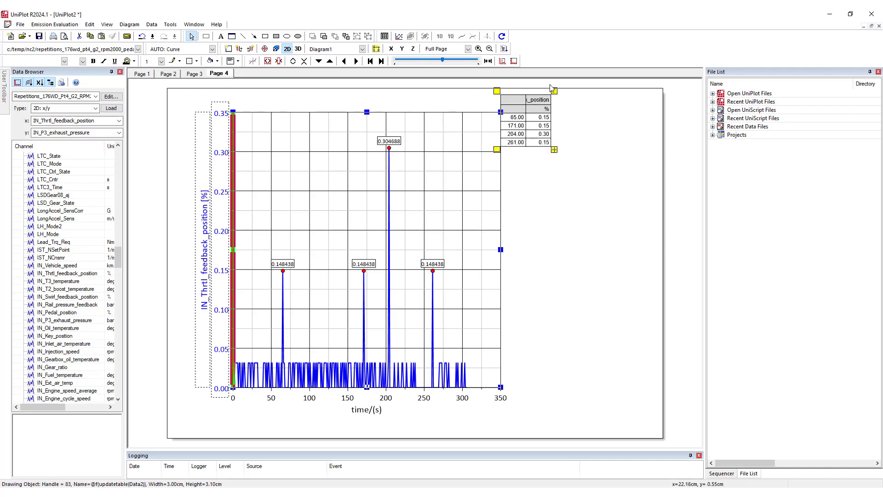
left_click_drag(554, 92, 562, 113)
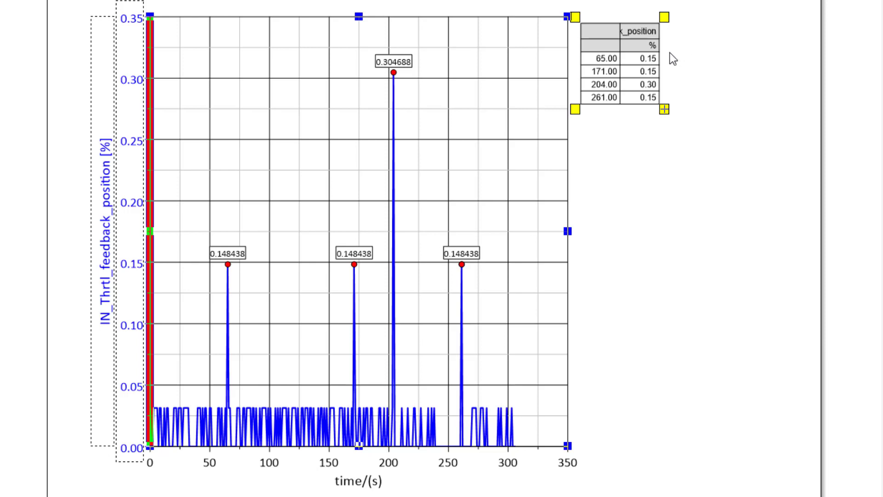
Set up greater-than conditional formatting with a red fill color for the peak value cells B3:B6 of the table
left_click_drag(639, 57, 640, 97)
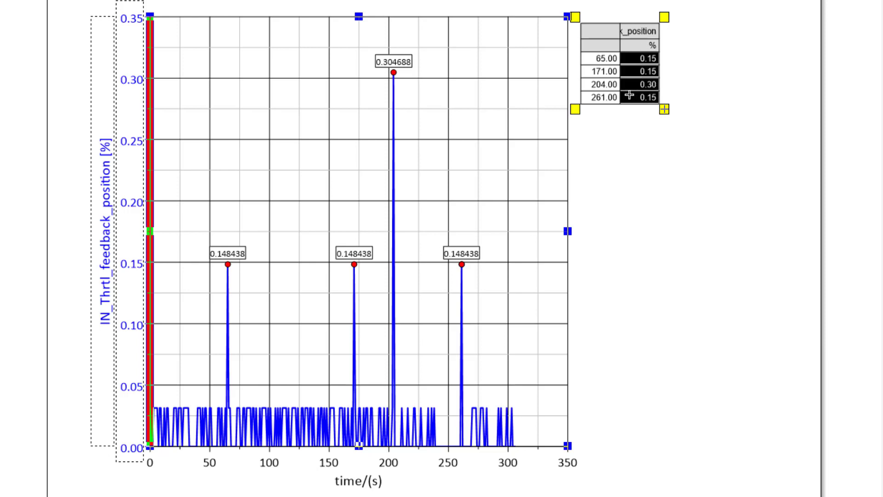
right_click(629, 95)
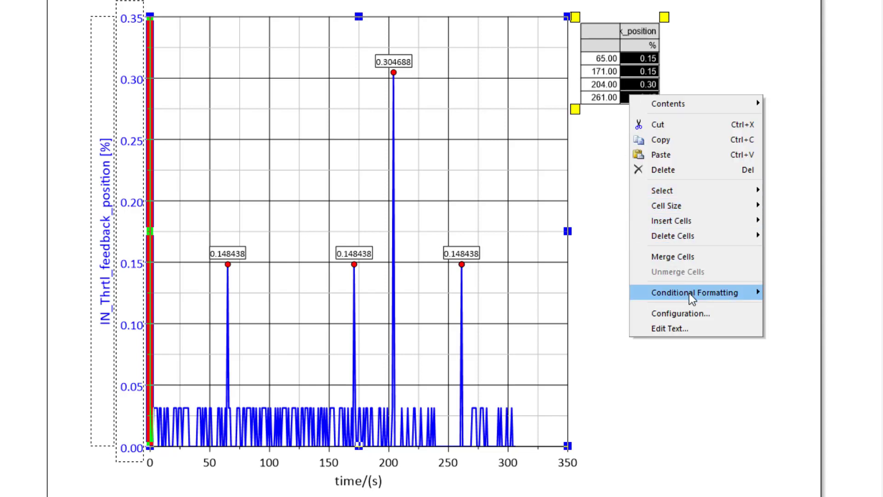
mouse_move(692, 297)
left_click(788, 298)
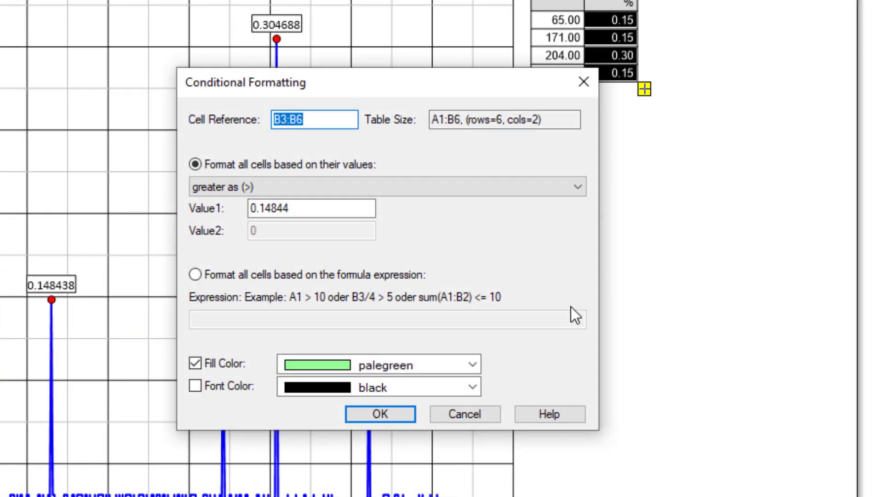
left_click(474, 362)
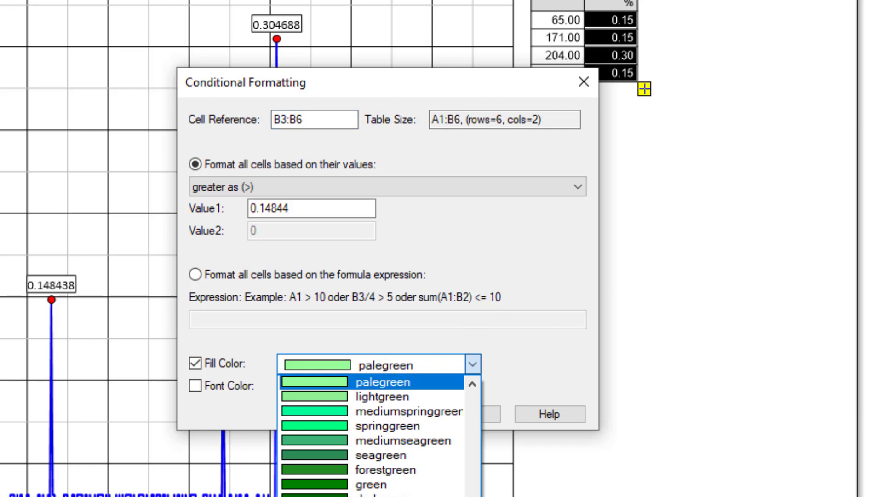
left_click_drag(473, 496, 470, 471)
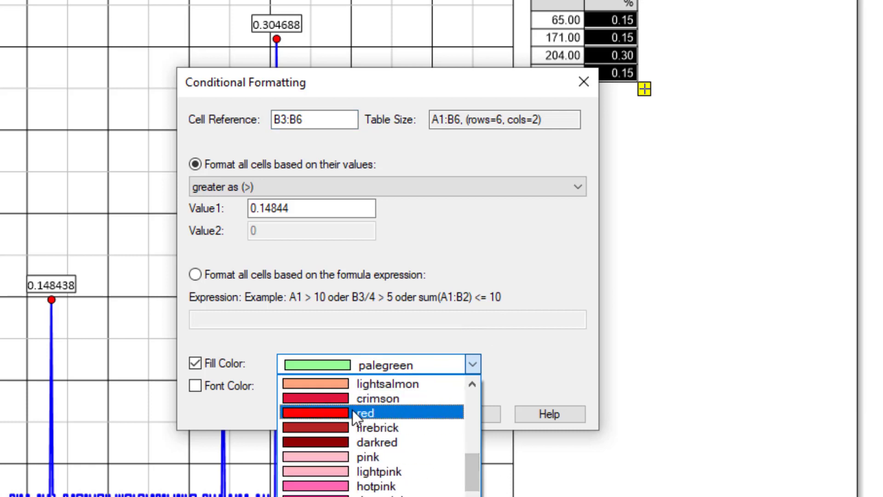
left_click(352, 411)
Set the conditional formatting threshold to 0.2 and apply the rule to the peak value cells
left_click_drag(310, 206, 269, 208)
left_click(311, 206)
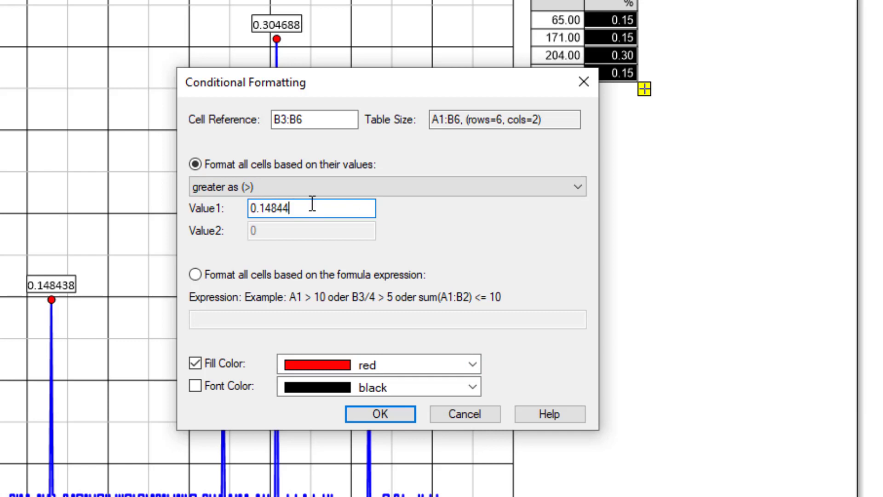
left_click_drag(313, 206, 259, 208)
type("2")
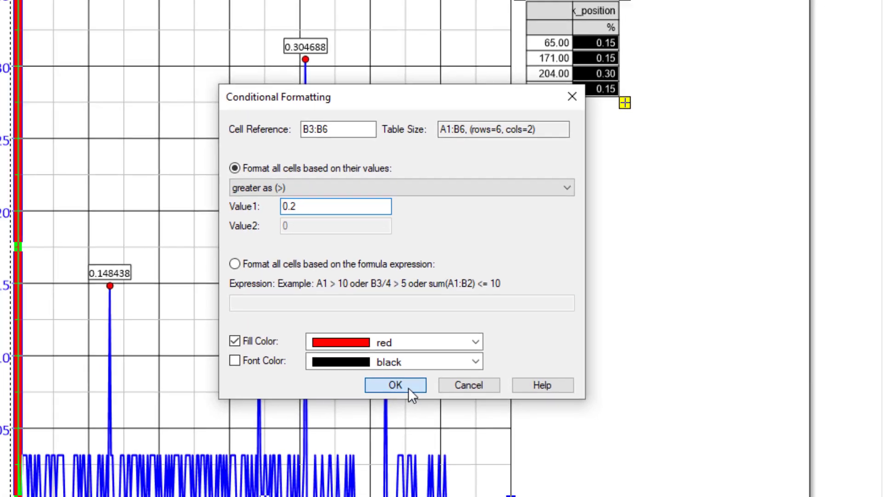
left_click(395, 416)
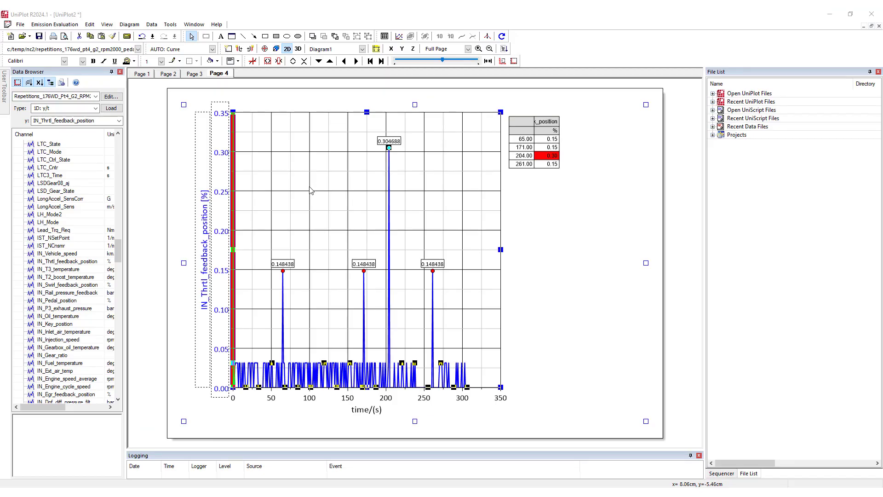
Review the diagrams on Pages 3, 2 and 1, return to Page 2 and open the Sequencer
left_click(200, 75)
left_click(168, 77)
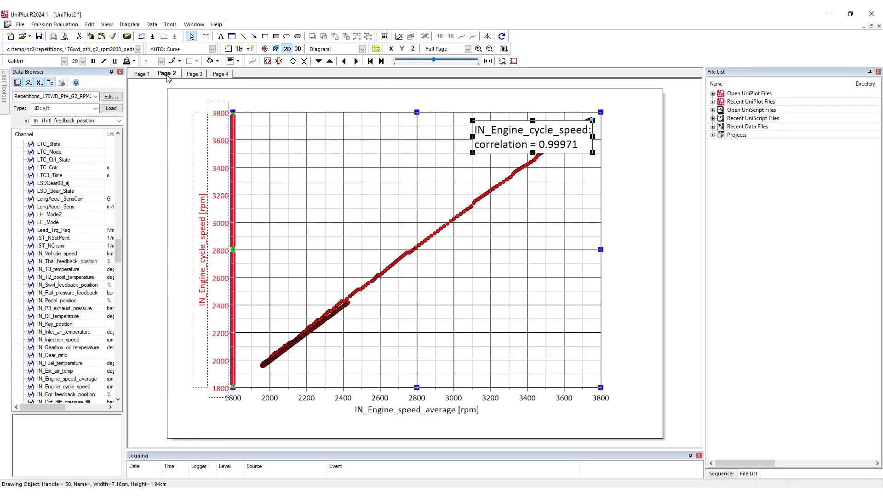
left_click(146, 76)
left_click(167, 77)
left_click(722, 474)
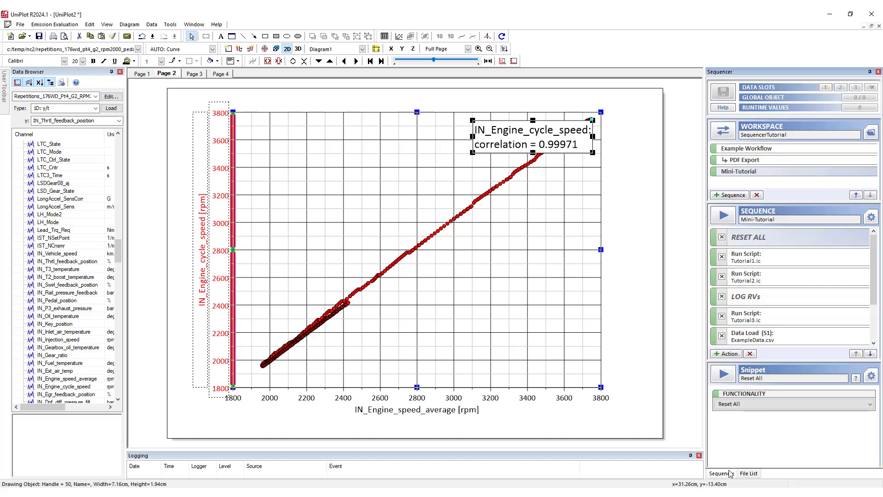